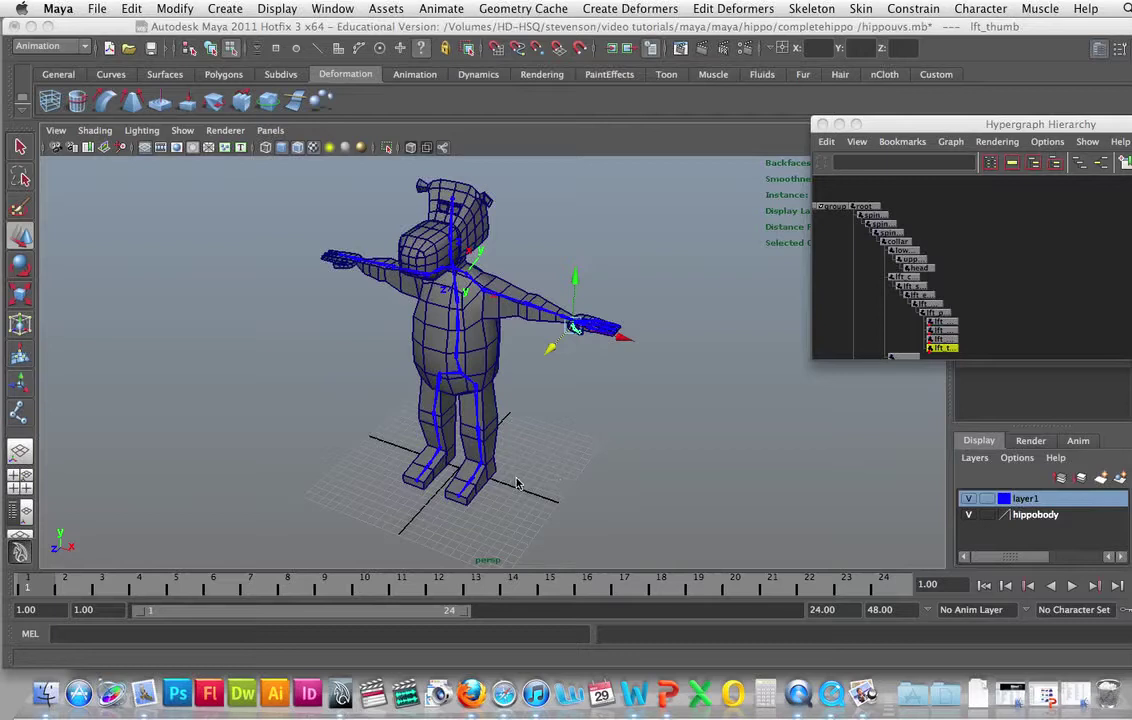
# Step: Hide the hippobody layer to leave only the skeleton displayed, and make layer1 the current layer
pyautogui.scroll(3, 524, 488)
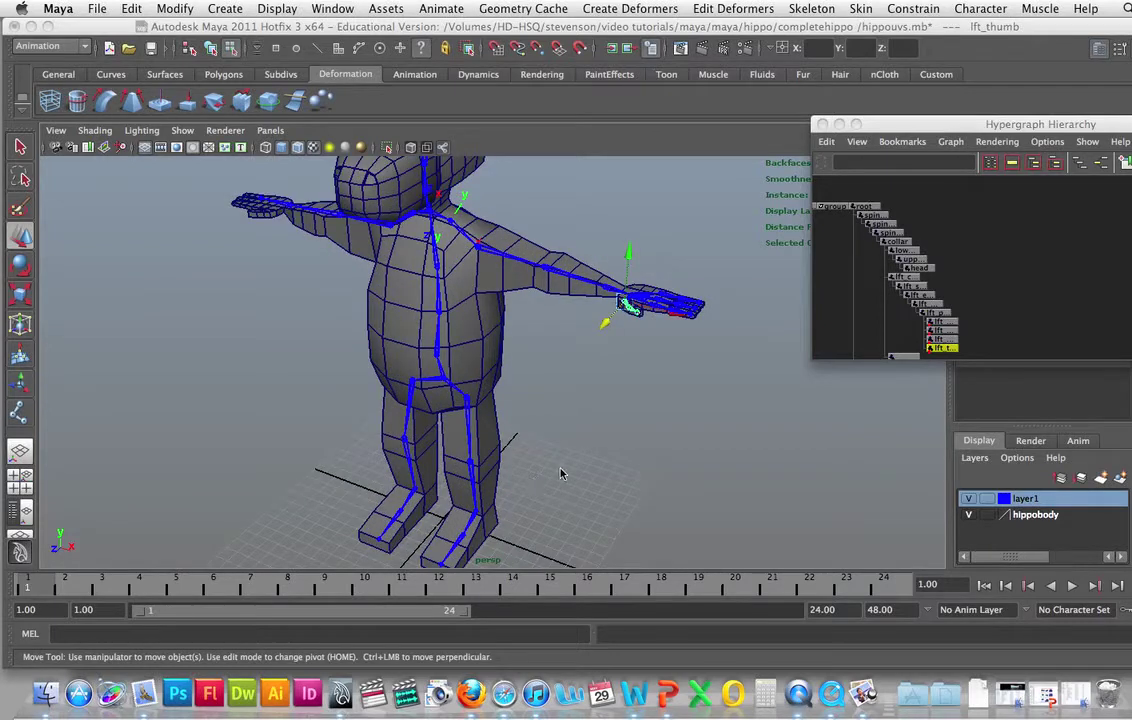
pyautogui.moveTo(561, 465)
pyautogui.keyDown('alt'); pyautogui.mouseDown()
pyautogui.moveTo(553, 437)
pyautogui.moveTo(555, 449)
pyautogui.mouseUp(); pyautogui.keyUp('alt')
pyautogui.scroll(2, 555, 449)
pyautogui.keyDown('alt'); pyautogui.moveTo(555, 449); pyautogui.dragTo(574, 430, button='middle'); pyautogui.keyUp('alt')
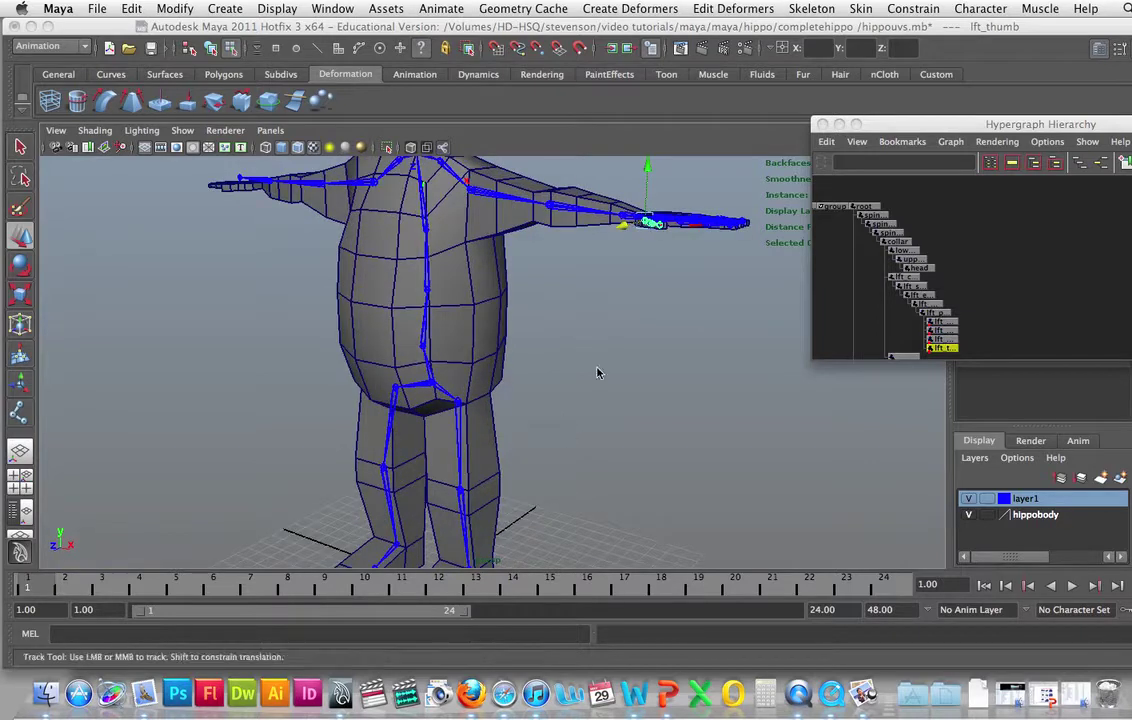
pyautogui.scroll(2, 598, 377)
pyautogui.keyDown('alt'); pyautogui.moveTo(571, 436); pyautogui.dragTo(609, 371, button='middle'); pyautogui.keyUp('alt')
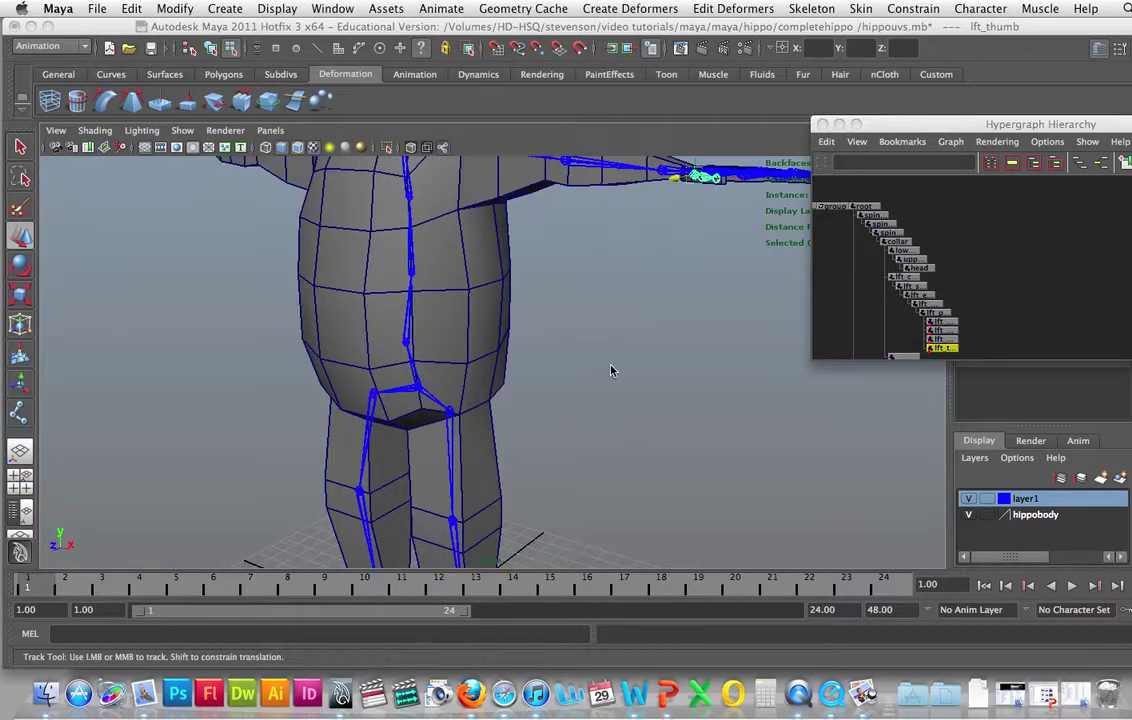
pyautogui.scroll(-3, 606, 375)
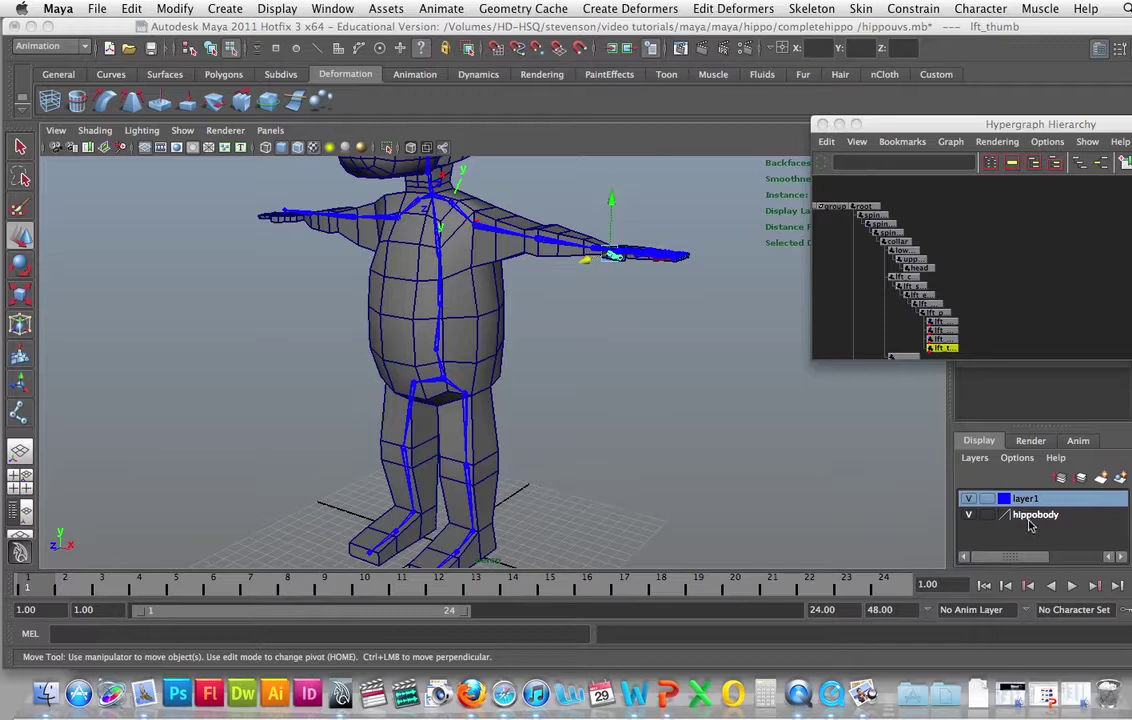
pyautogui.click(969, 515)
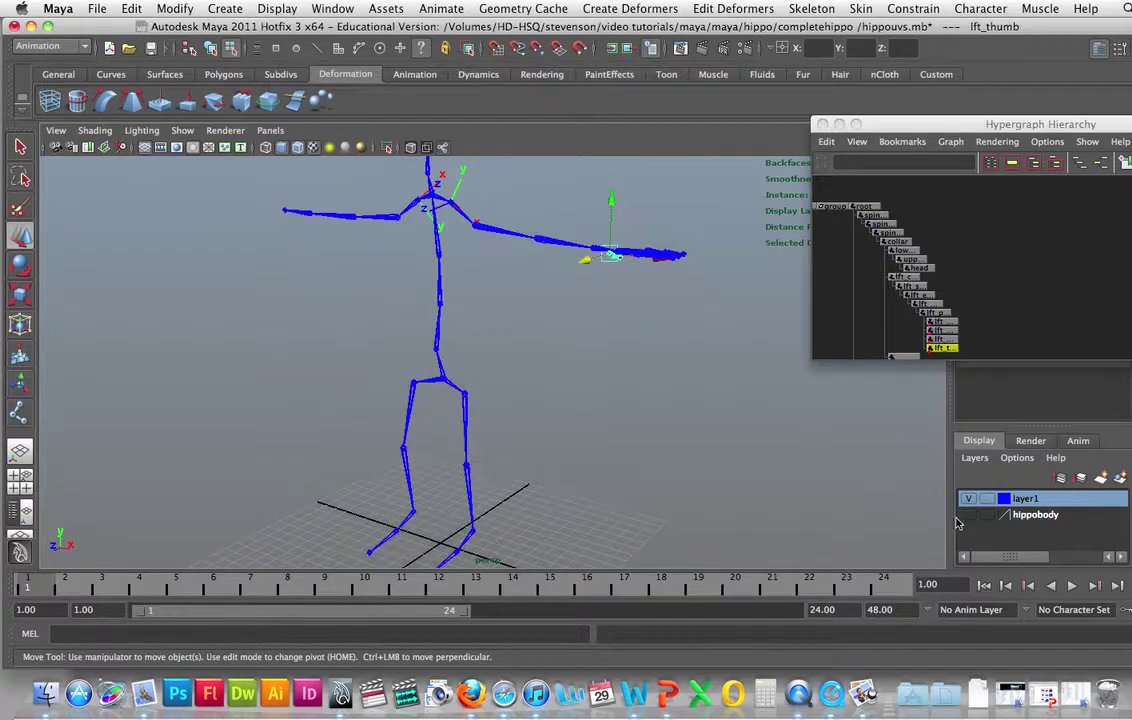
pyautogui.click(1044, 517)
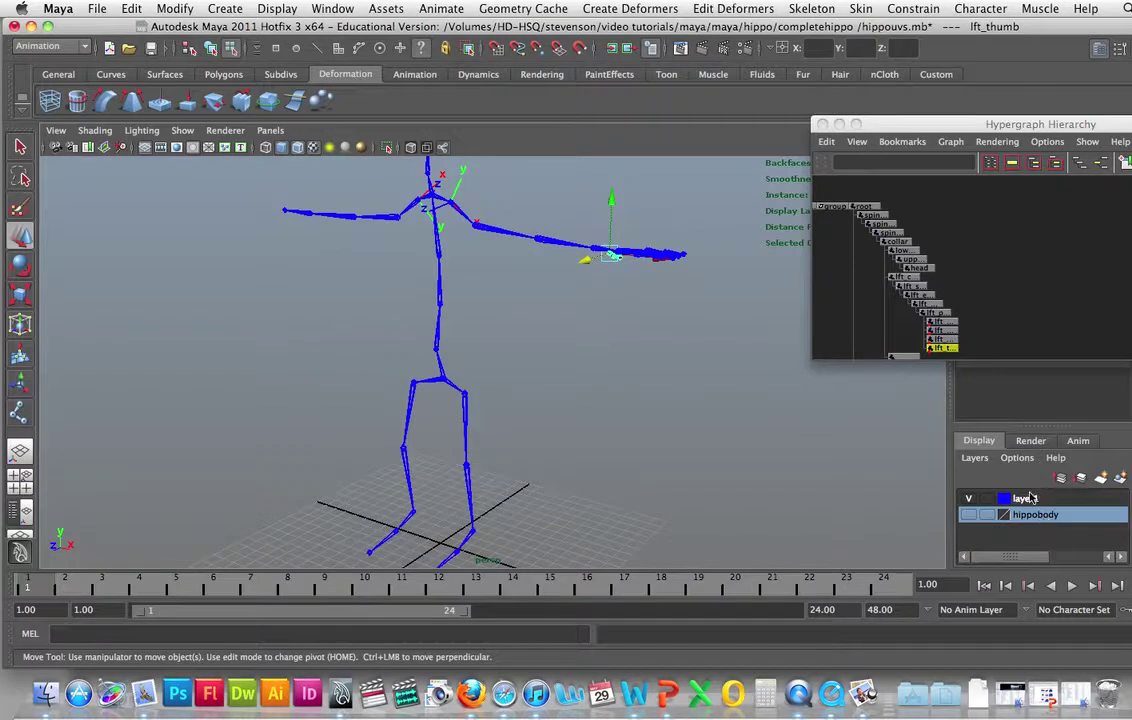
pyautogui.click(1030, 499)
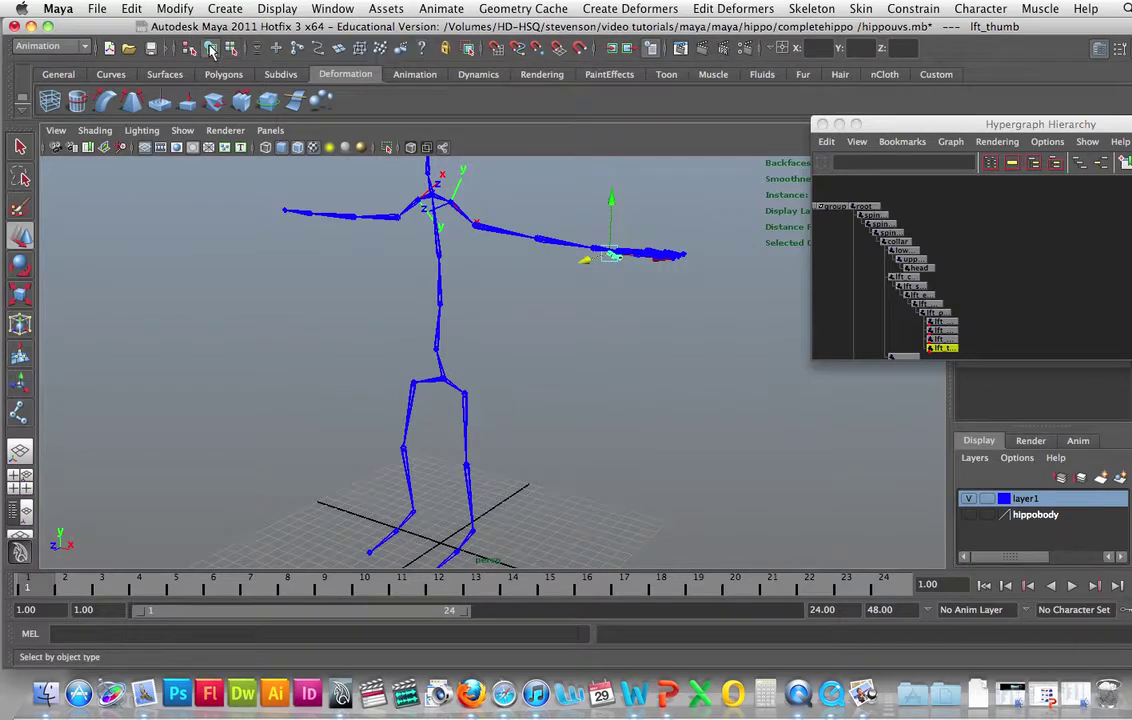
# Step: Select the skeleton's root joint and examine the bend of the leg and foot joints in the side view
pyautogui.press('q')
pyautogui.click(858, 206)
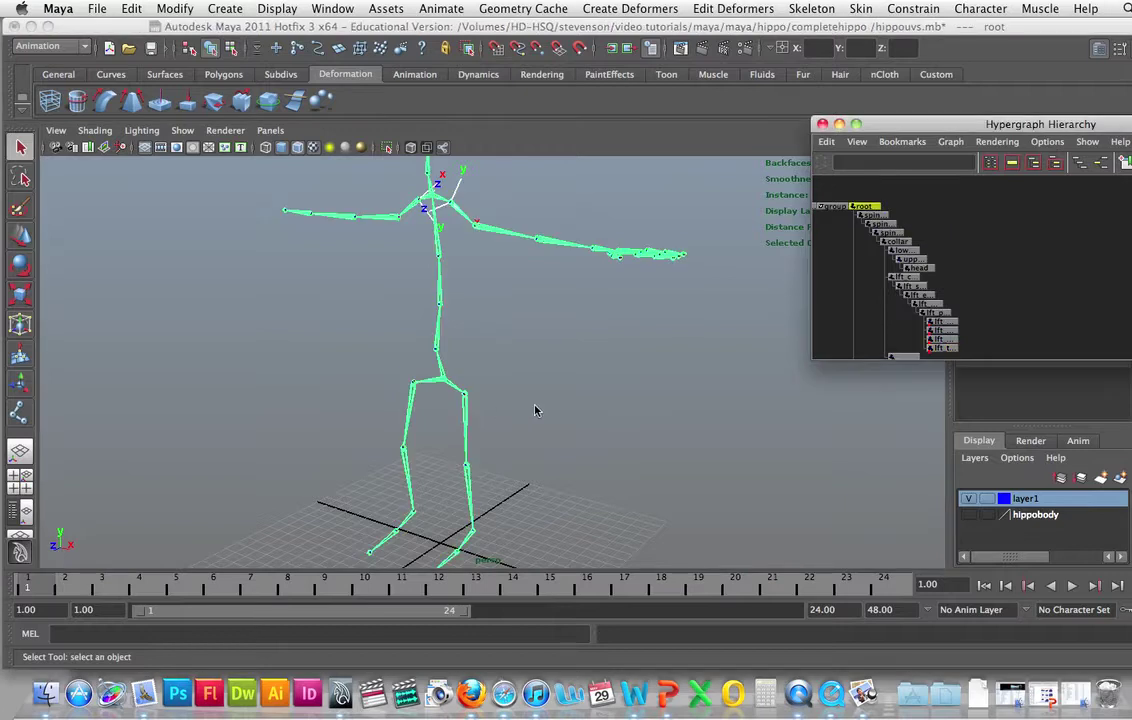
pyautogui.press('space')
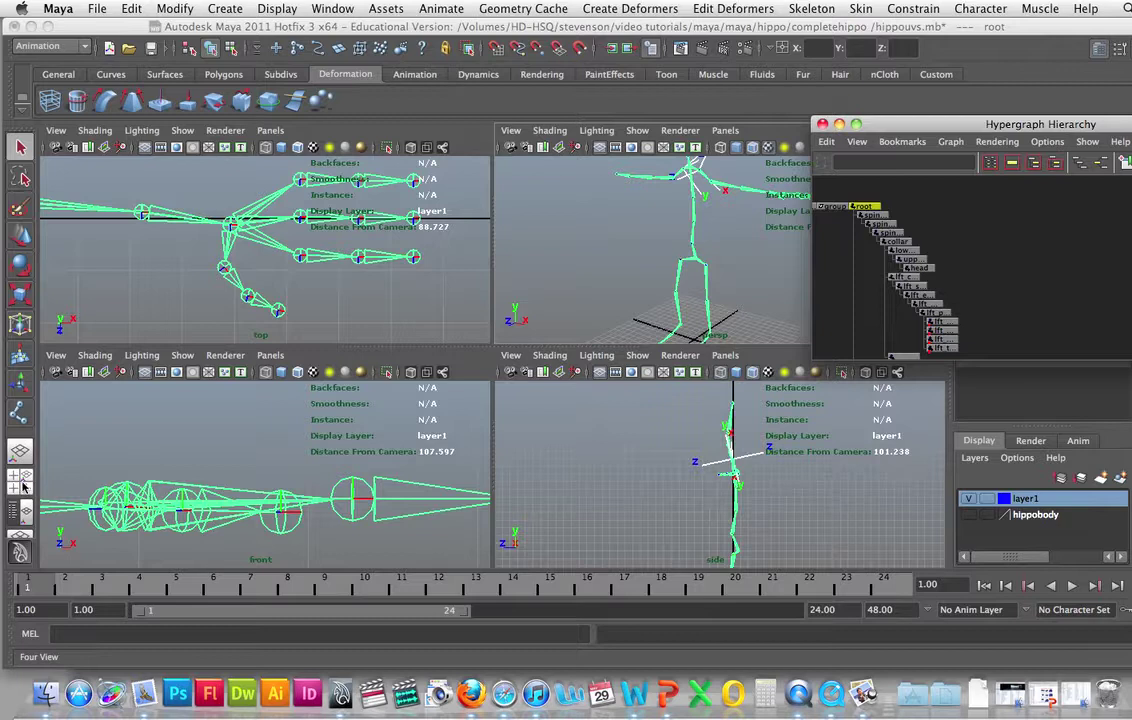
pyautogui.click(19, 480)
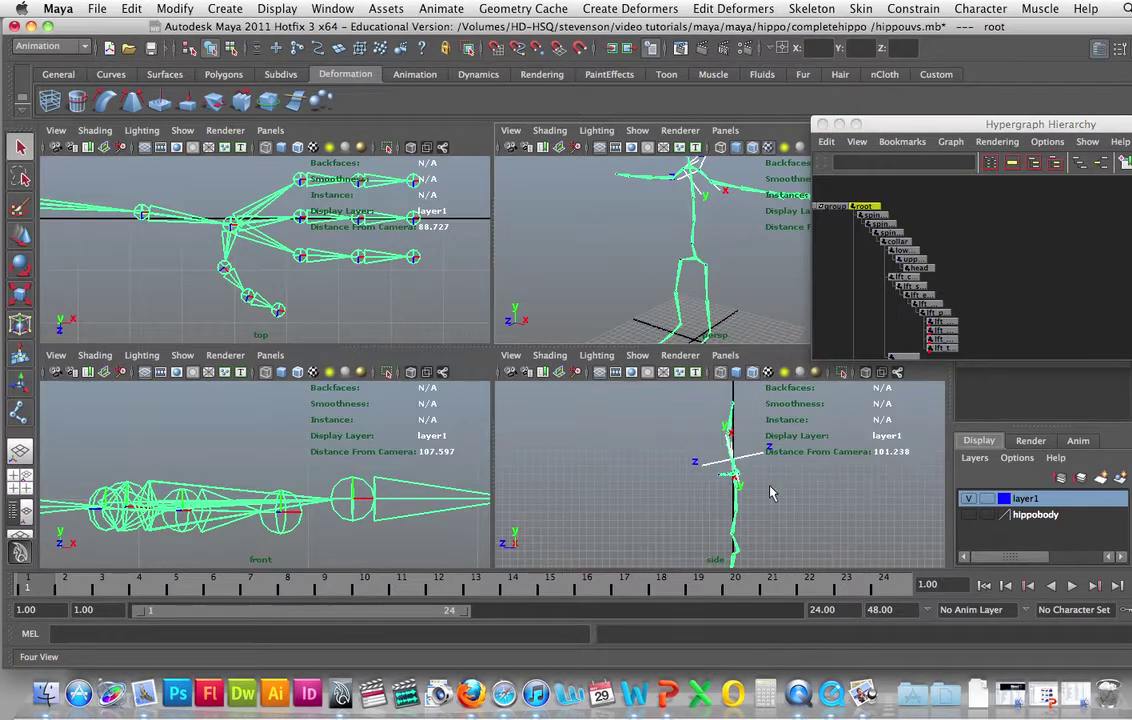
pyautogui.press('space')
pyautogui.press(',')
pyautogui.press(',')
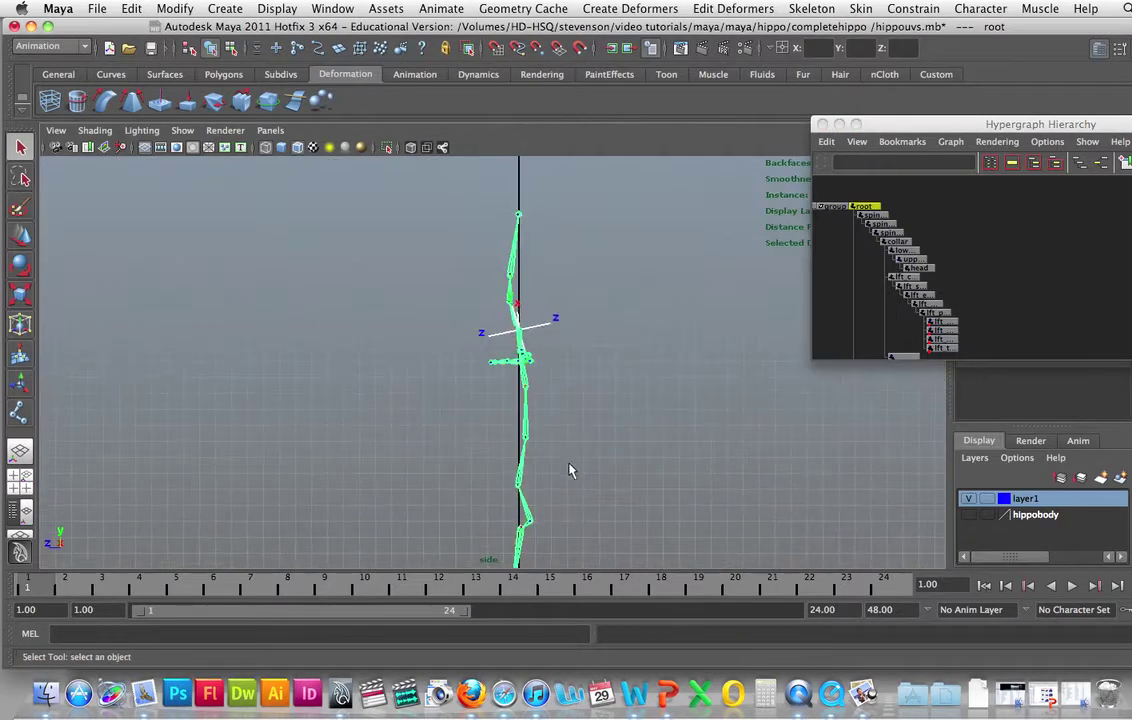
pyautogui.scroll(-5, 589, 455)
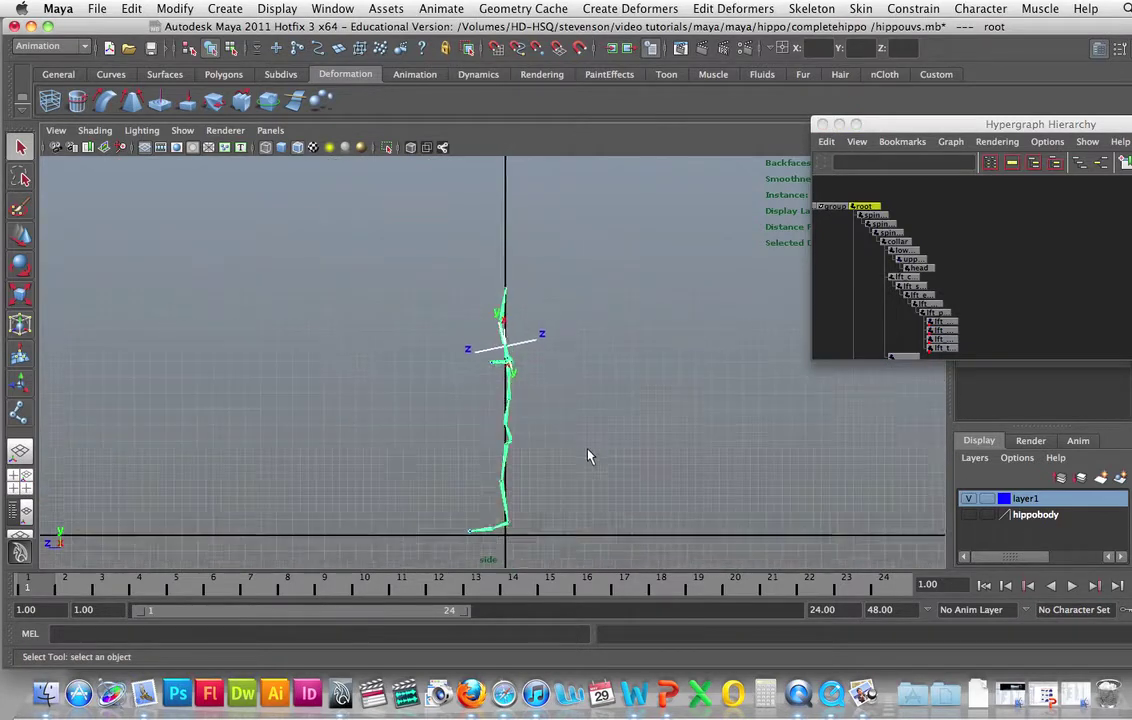
pyautogui.keyDown('alt'); pyautogui.moveTo(591, 447); pyautogui.dragTo(634, 367, button='middle'); pyautogui.keyUp('alt')
pyautogui.scroll(8, 566, 377)
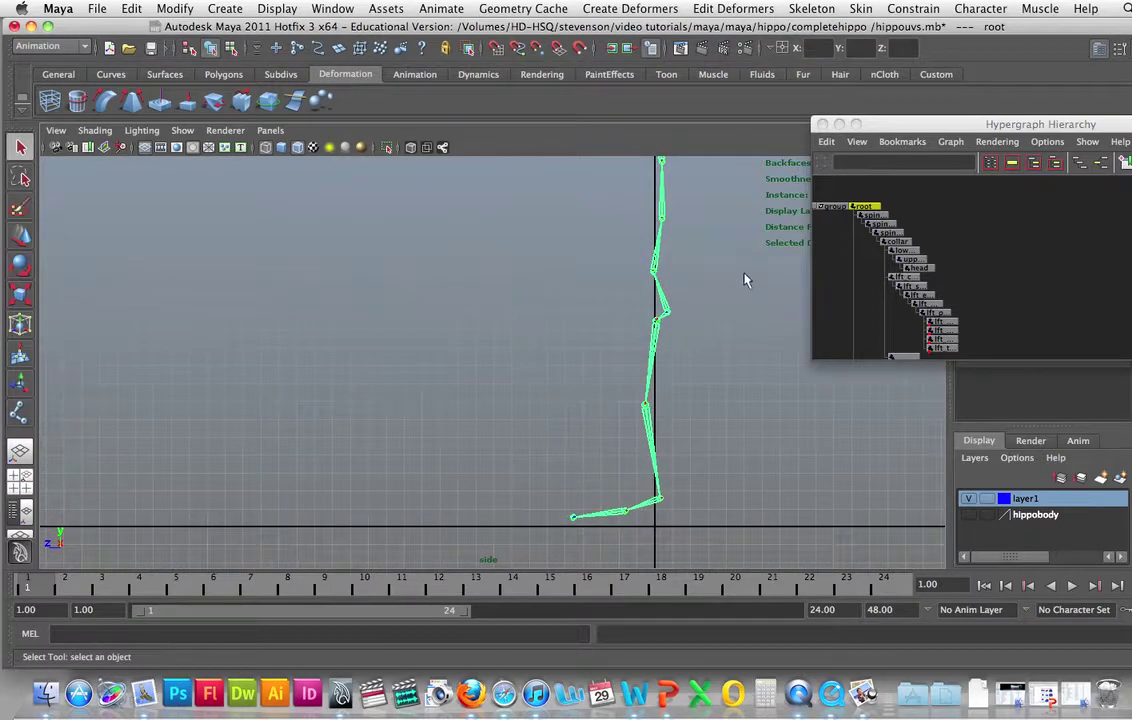
# Step: Start the IK Handle Tool with its settings open and set the current solver to ikRPsolver
pyautogui.click(811, 10)
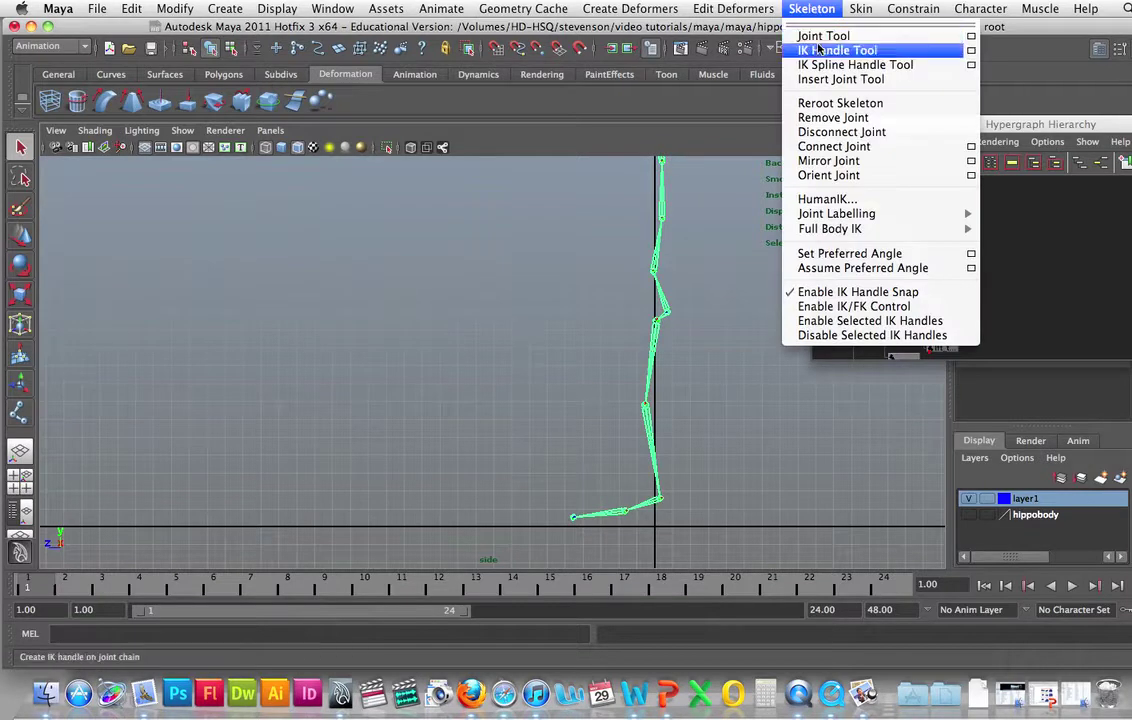
pyautogui.click(971, 56)
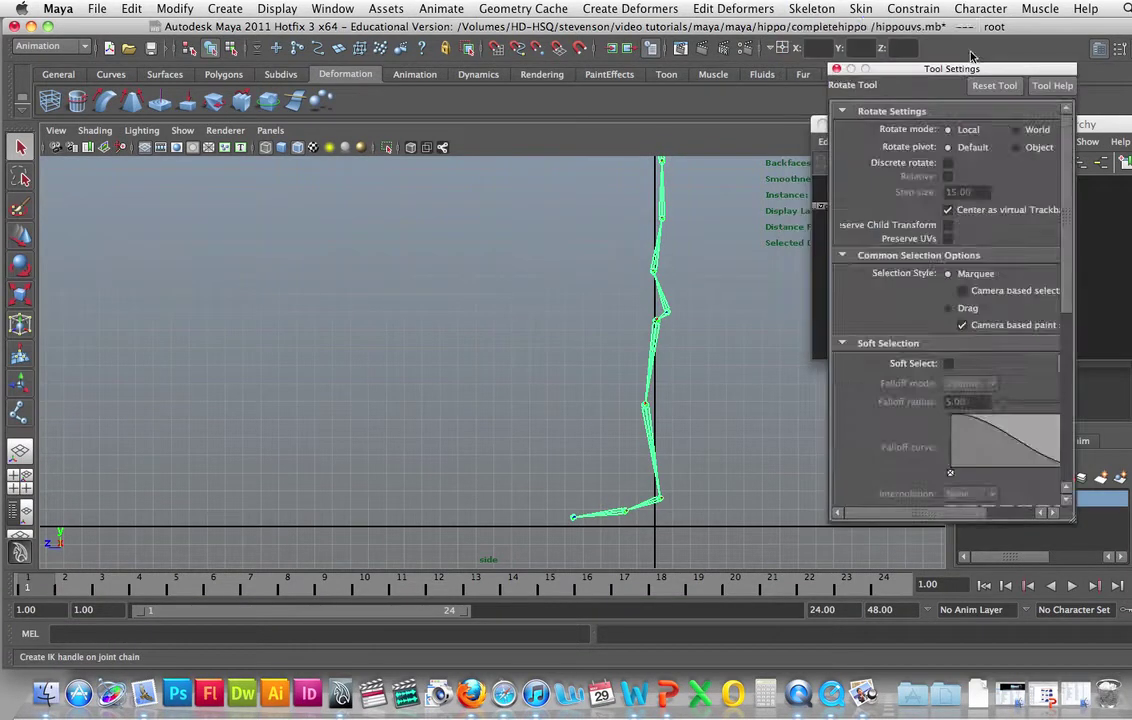
pyautogui.moveTo(913, 69); pyautogui.dragTo(860, 42)
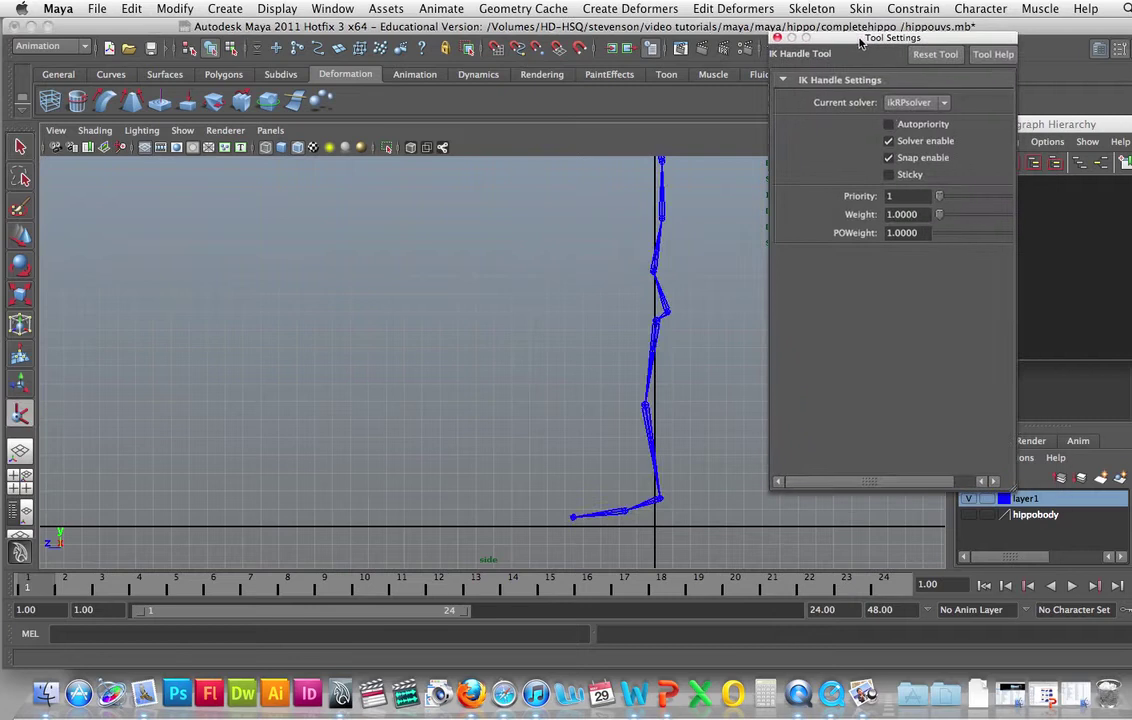
pyautogui.click(912, 103)
pyautogui.click(941, 57)
pyautogui.click(941, 57)
pyautogui.click(910, 104)
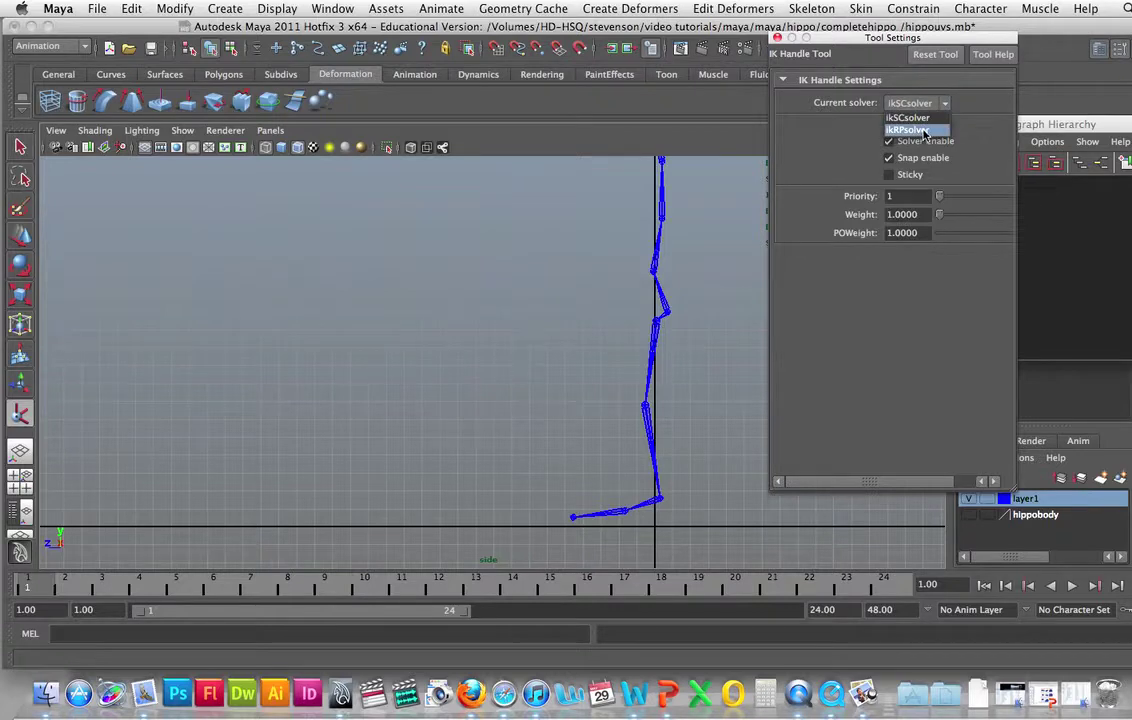
pyautogui.click(912, 130)
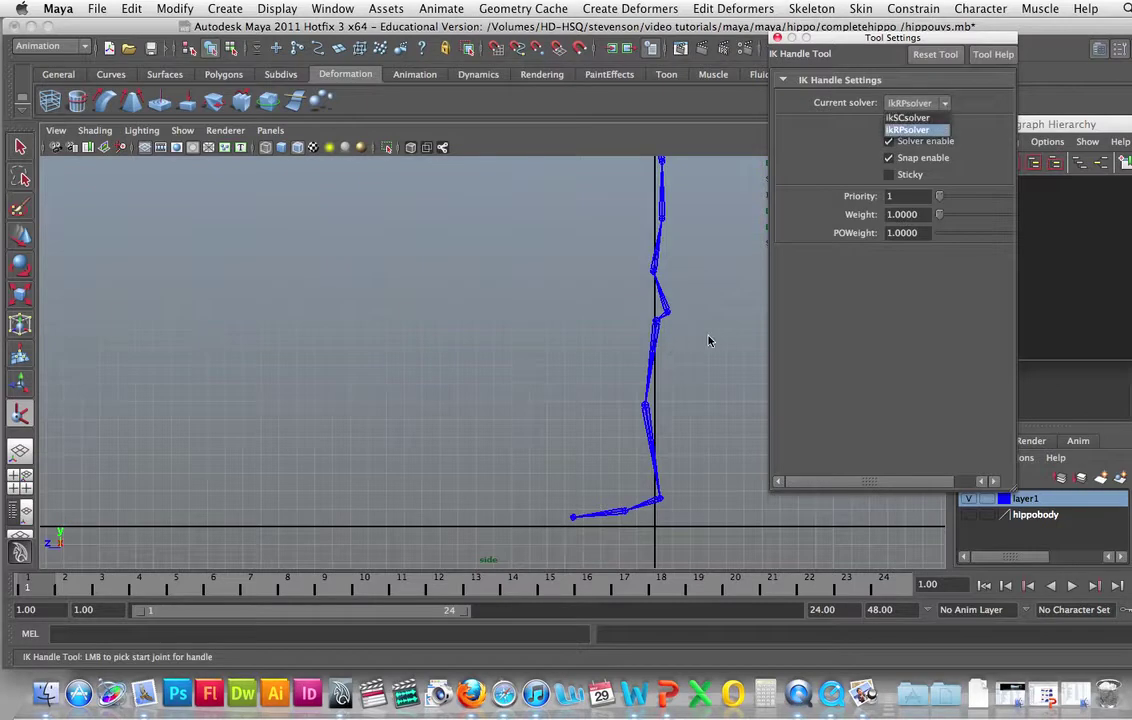
# Step: Create an IK handle from the left hip joint to the left ankle joint in the perspective view
pyautogui.click(24, 453)
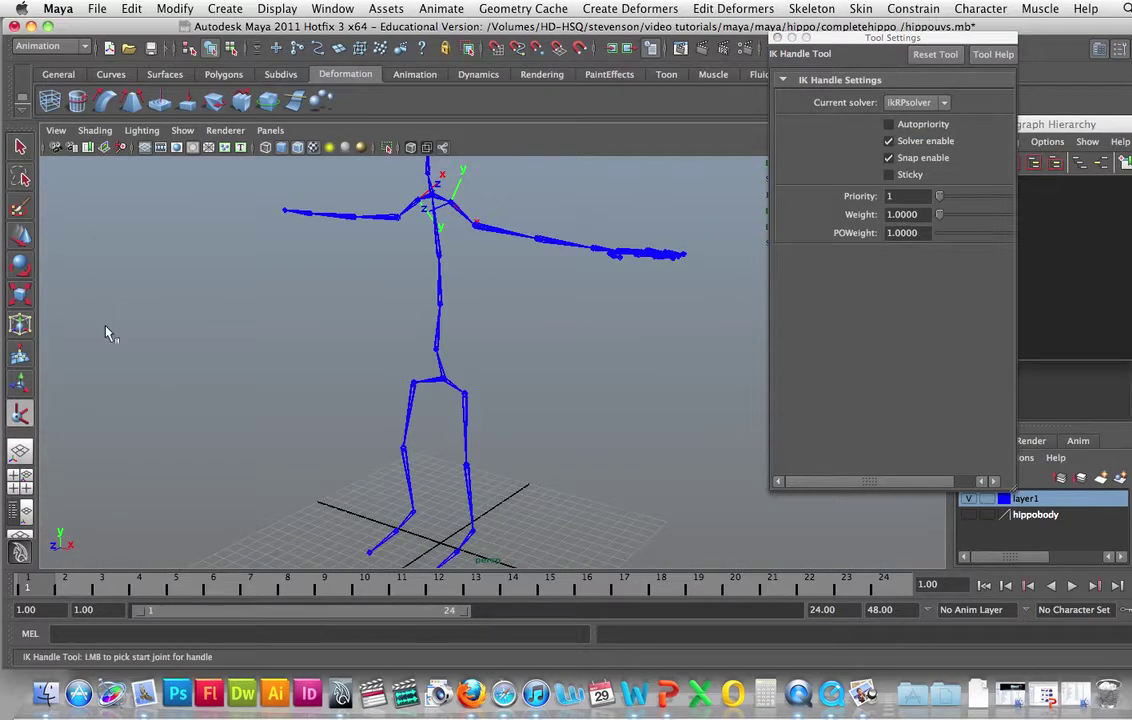
pyautogui.click(465, 393)
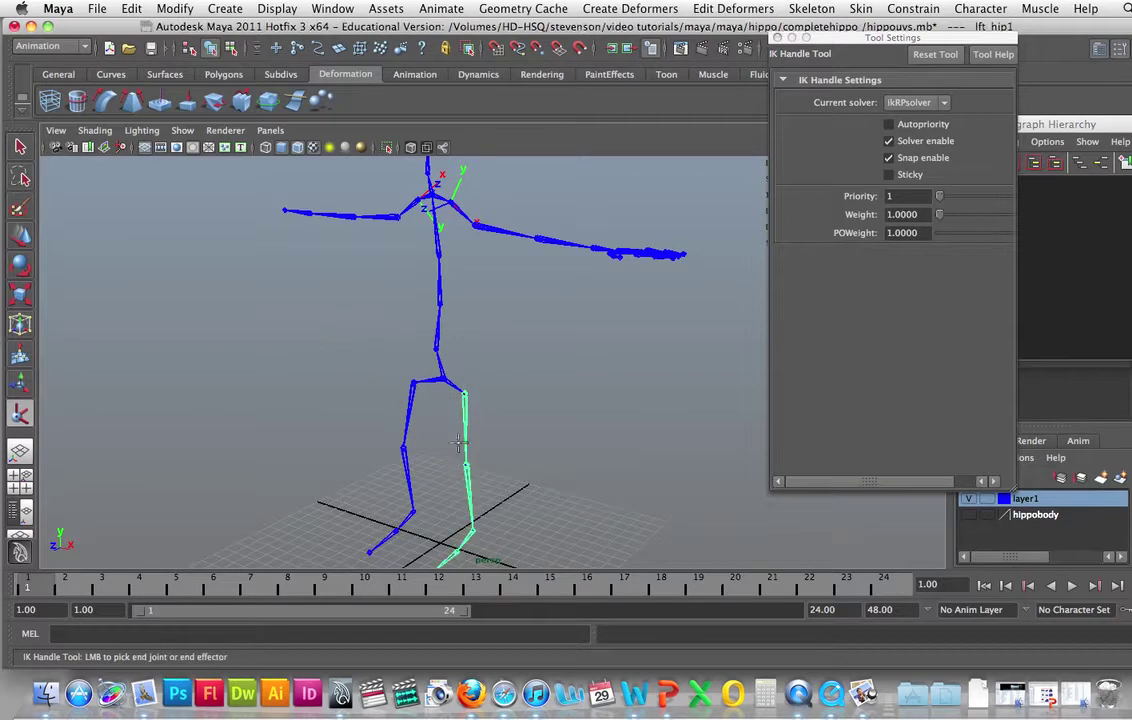
pyautogui.click(474, 529)
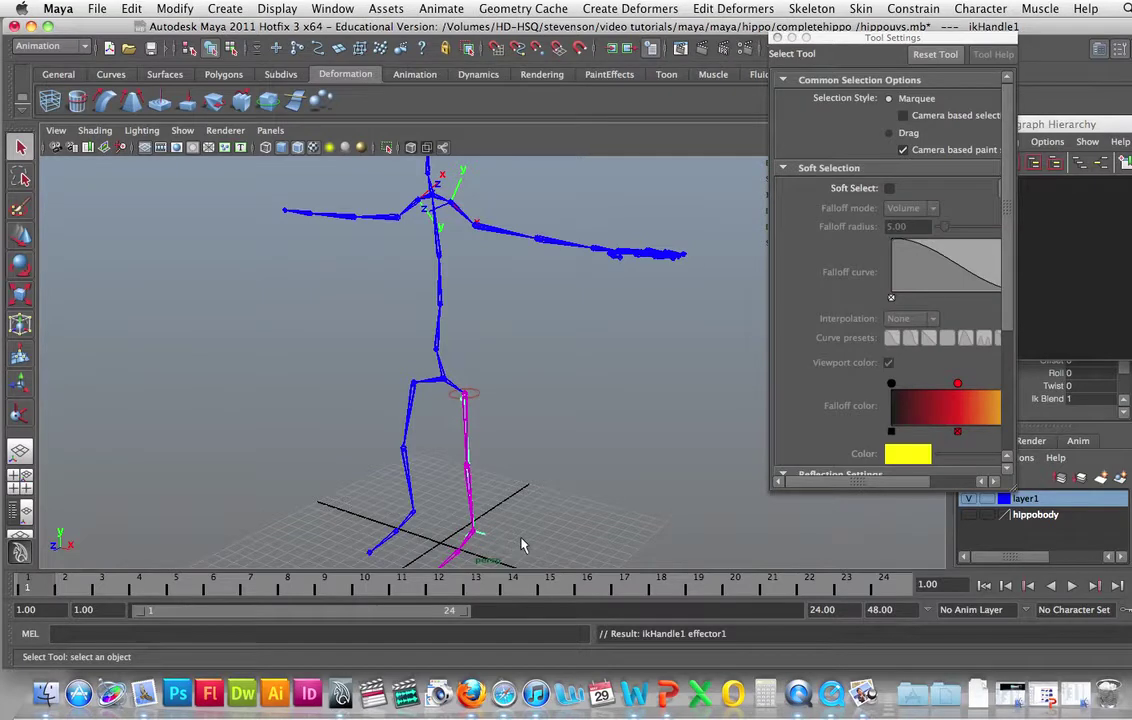
# Step: Create an IK handle from the left ankle joint to the ball joint of the left foot
pyautogui.keyDown('alt'); pyautogui.moveTo(526, 543); pyautogui.dragTo(533, 508); pyautogui.keyUp('alt')
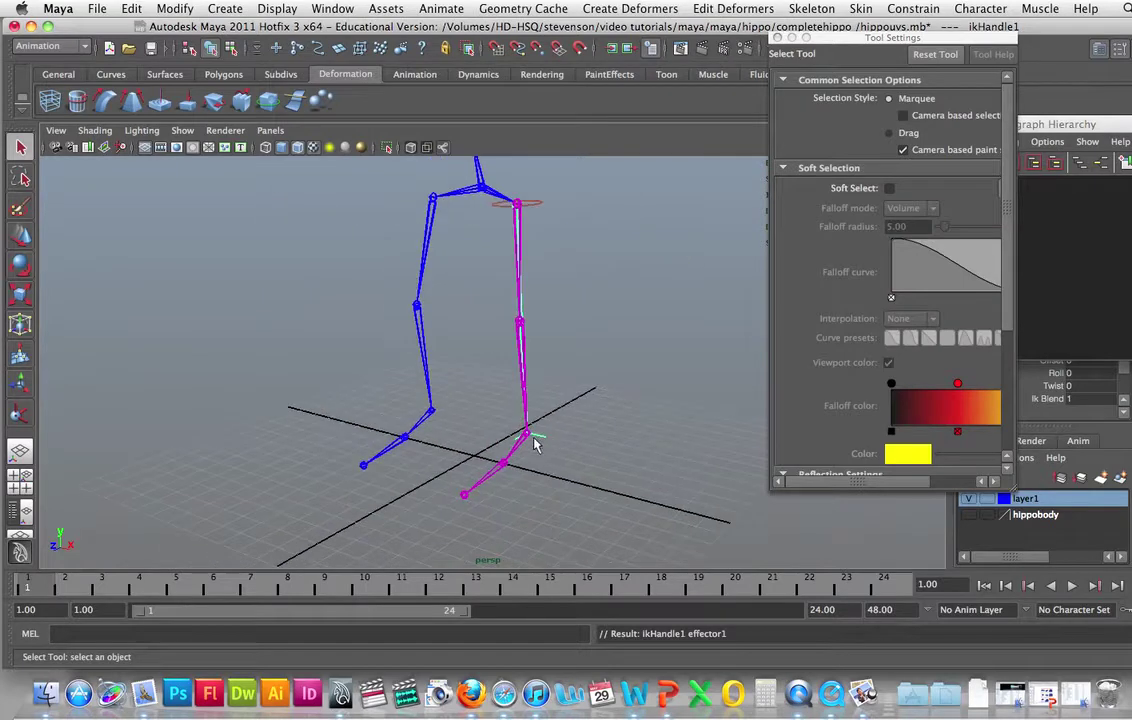
pyautogui.click(19, 413)
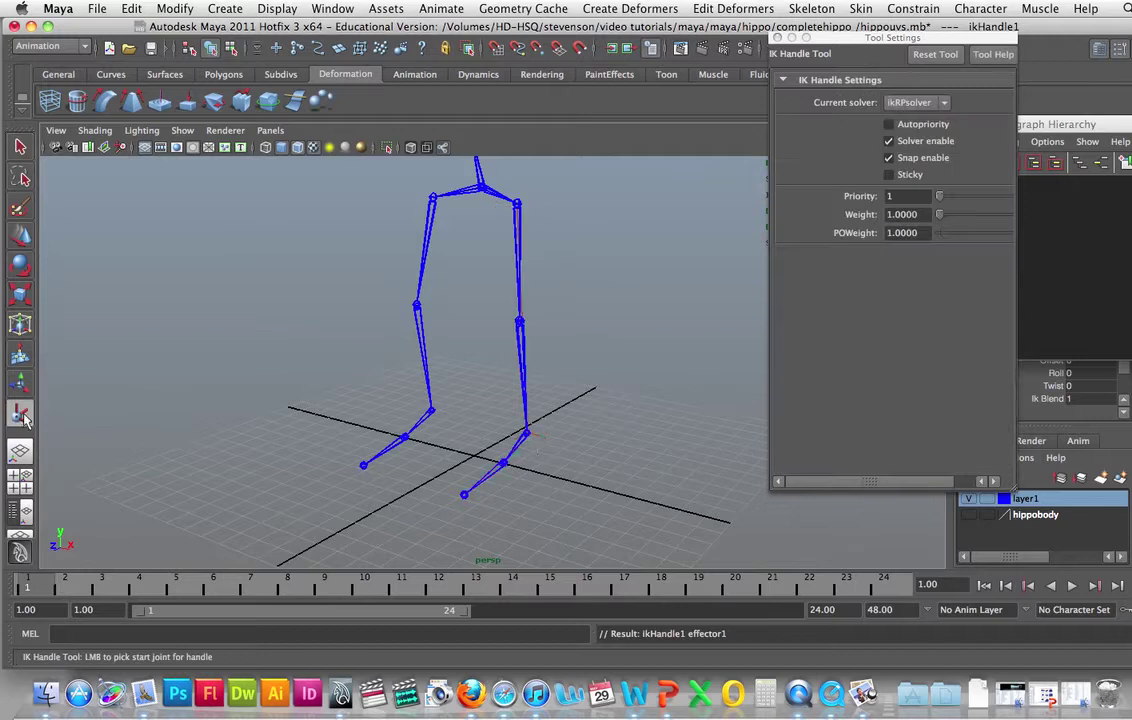
pyautogui.click(522, 432)
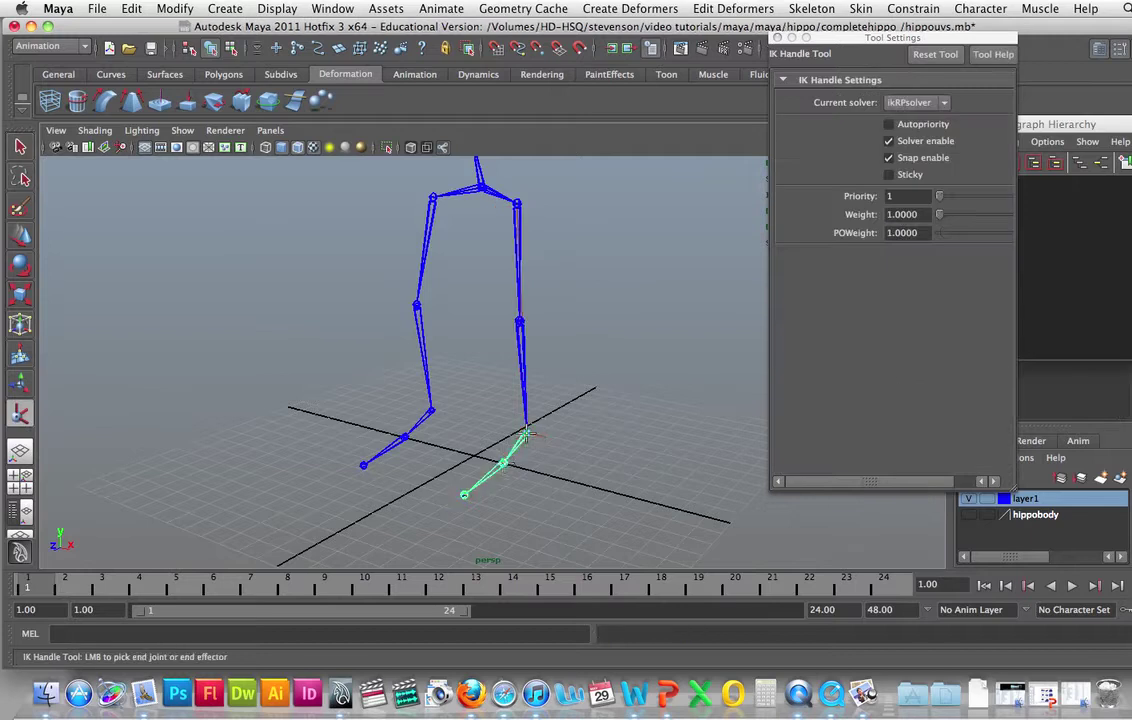
pyautogui.click(505, 463)
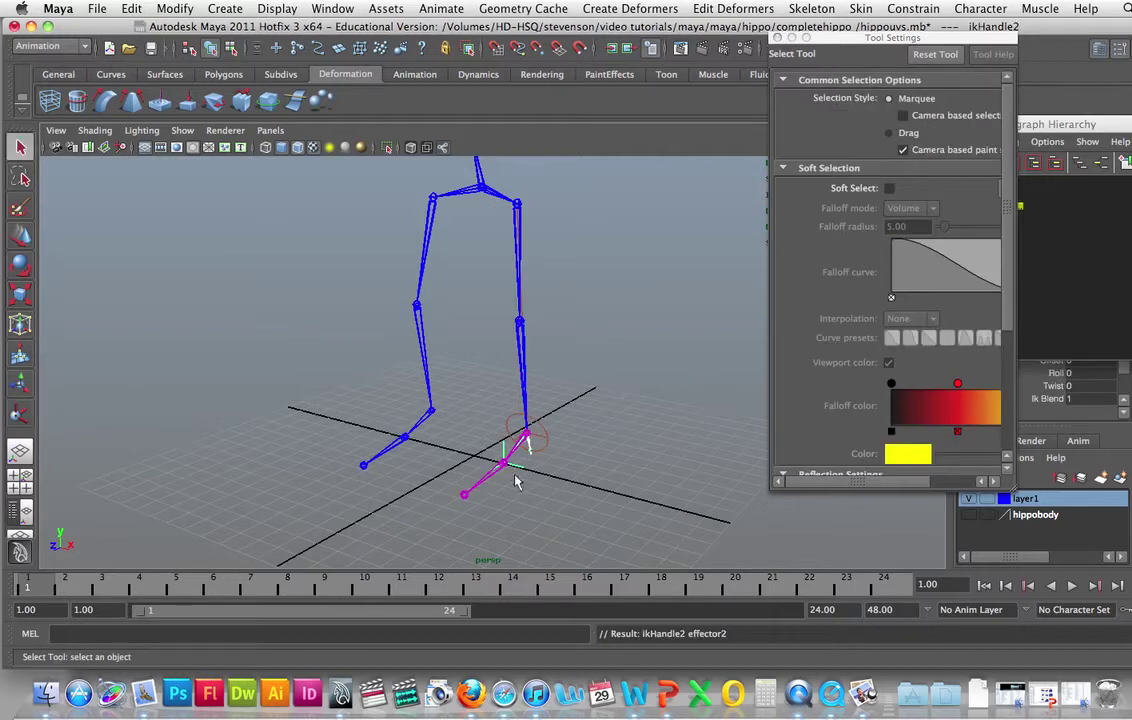
# Step: Create an IK handle from the left ball joint to the toe joint at the tip of the foot
pyautogui.click(19, 413)
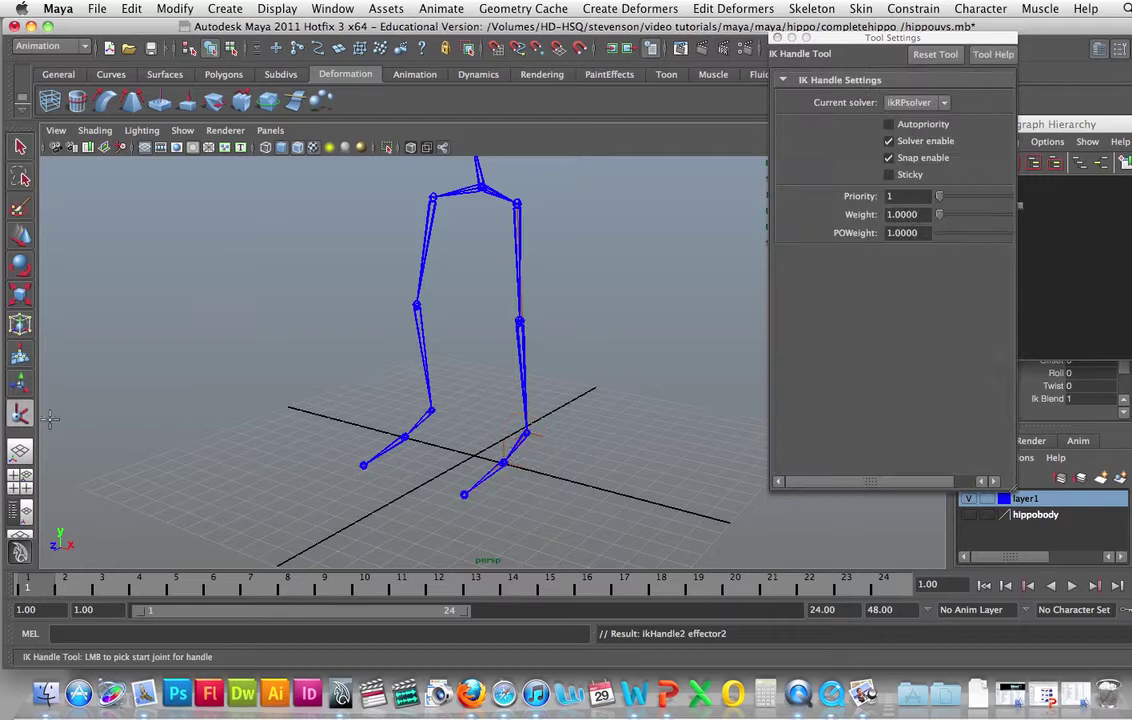
pyautogui.click(505, 463)
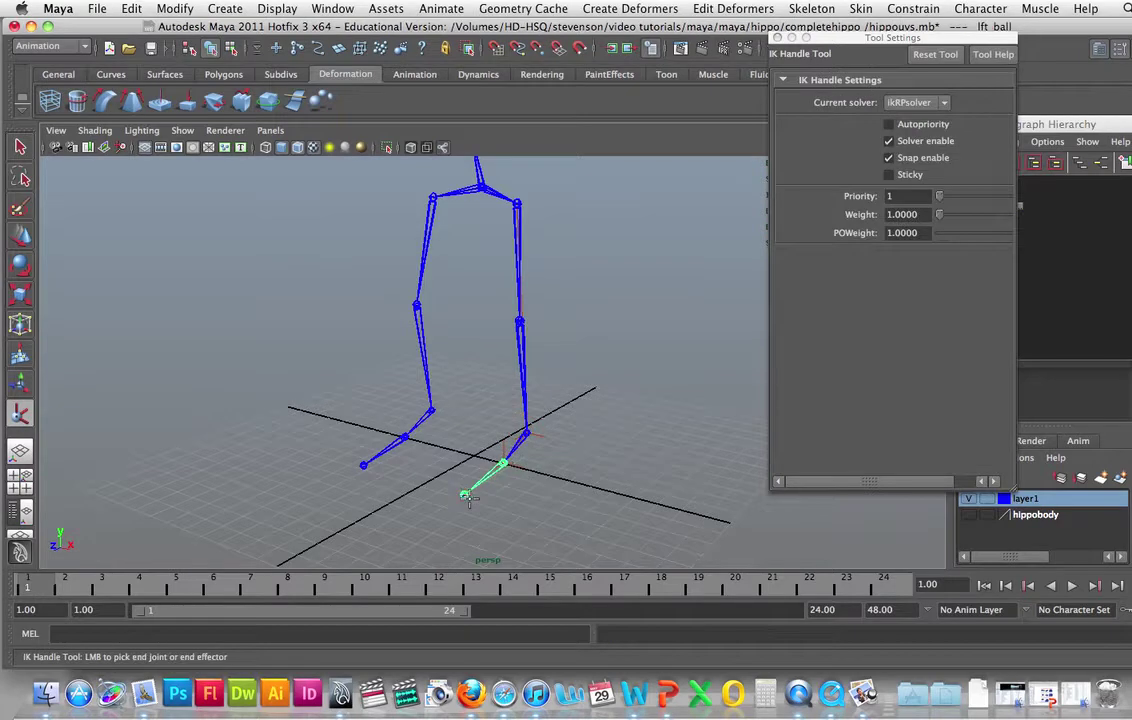
pyautogui.click(464, 494)
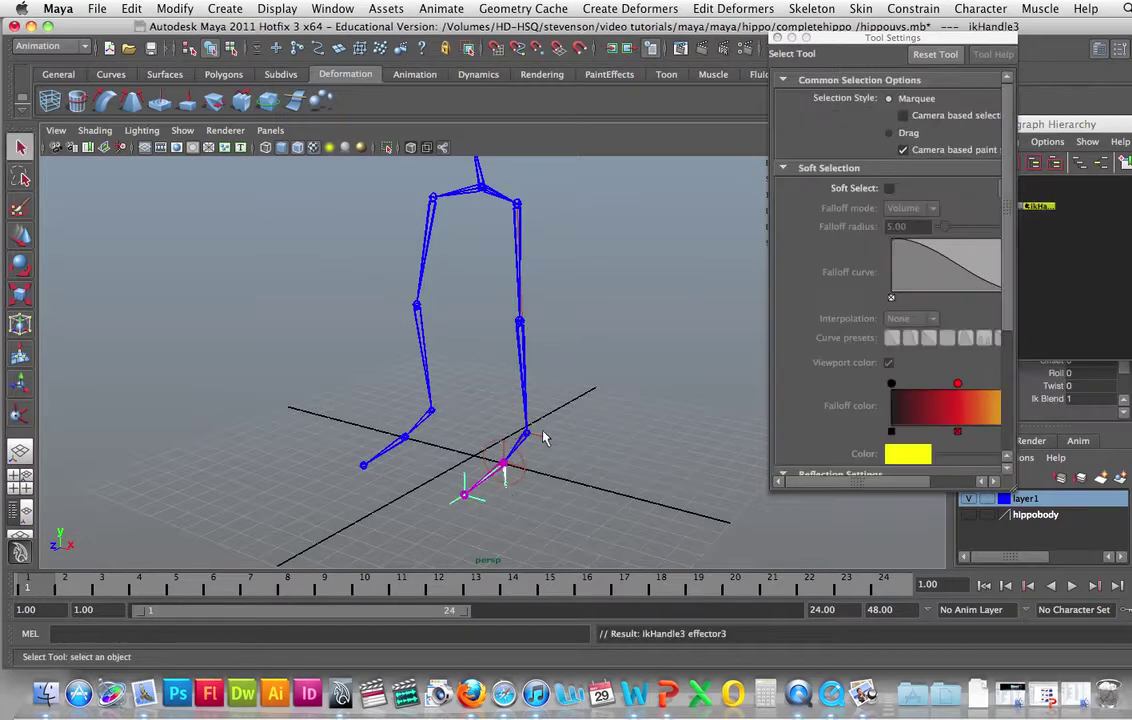
# Step: Rename the left hip-to-ankle handle ikHandle1 as lft_ankle_IK in the Hypergraph hierarchy
pyautogui.moveTo(1028, 126); pyautogui.dragTo(832, 100)
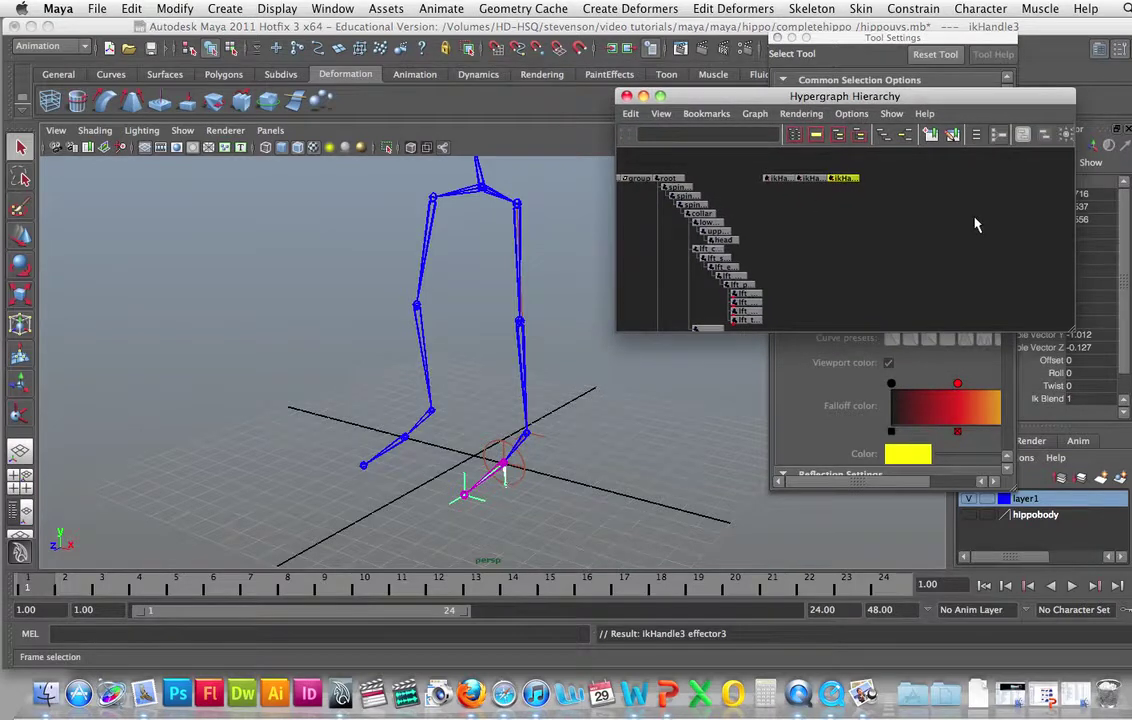
pyautogui.click(777, 179)
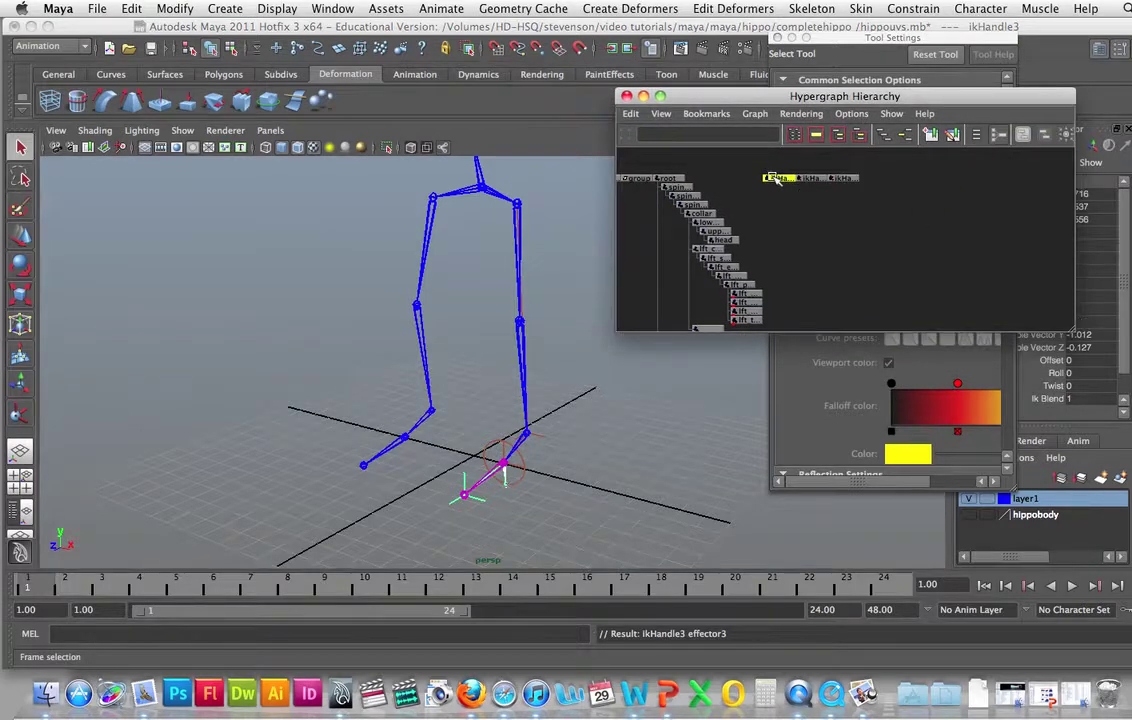
pyautogui.rightClick(778, 180)
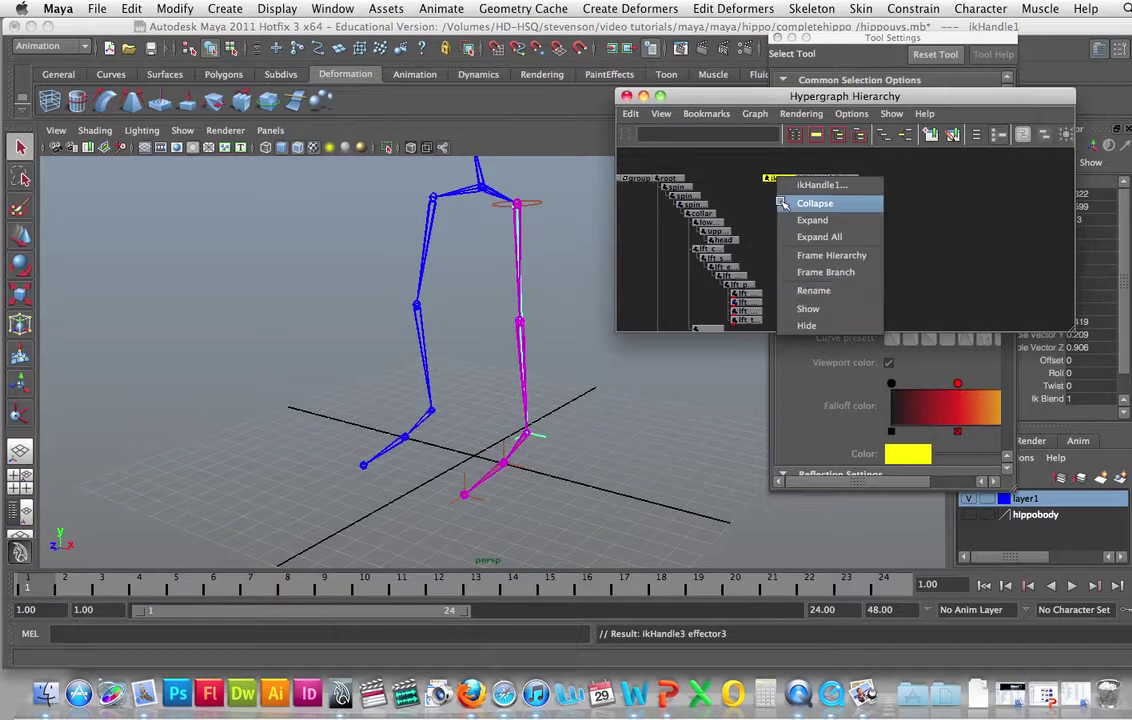
pyautogui.click(813, 290)
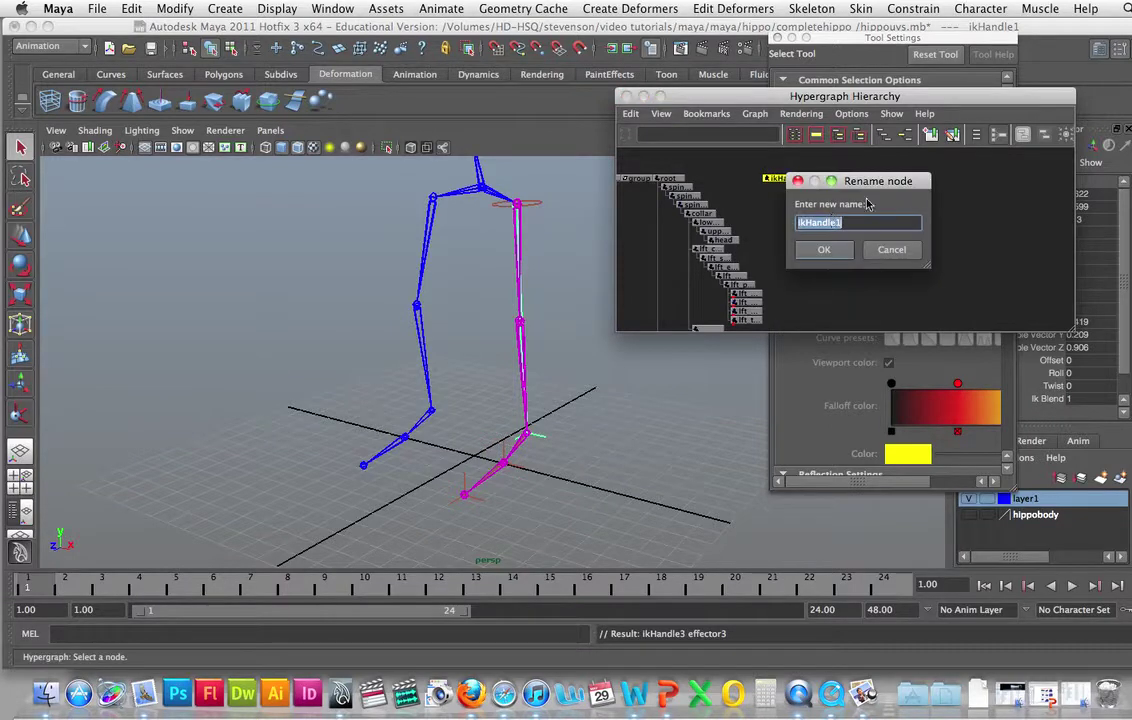
pyautogui.press('BackSpace')
pyautogui.press('Return')
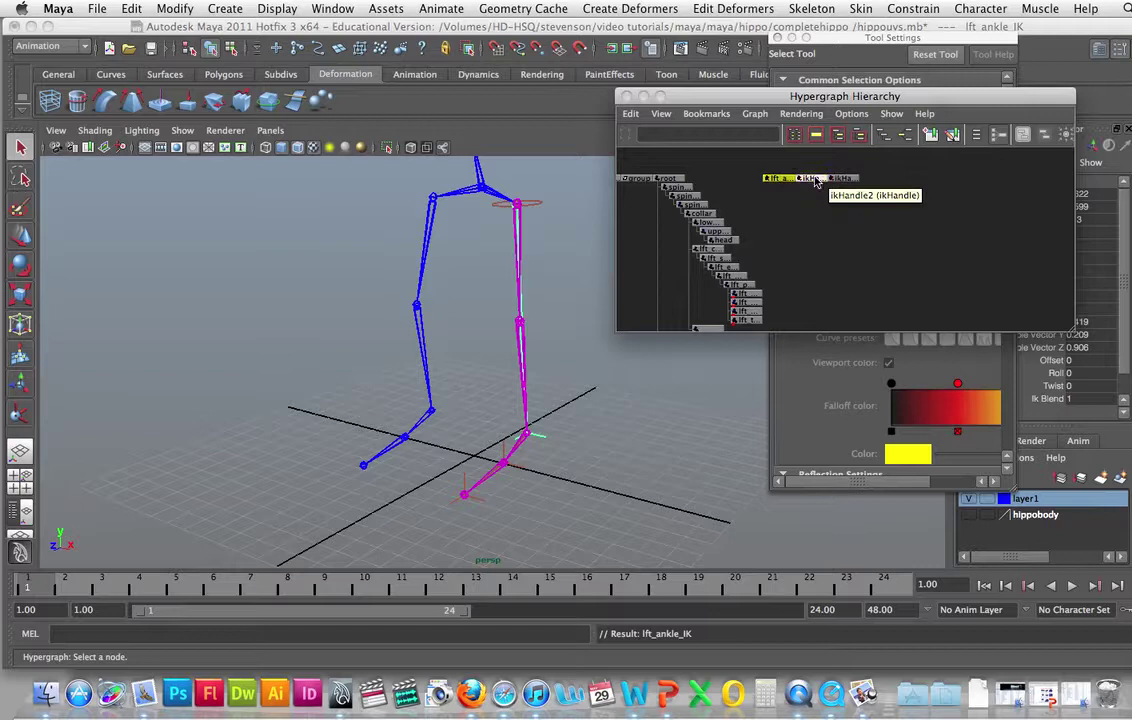
# Step: Rename the left ankle-to-ball handle ikHandle2 as lft_Ball_ik in the Hypergraph hierarchy
pyautogui.click(812, 179)
pyautogui.rightClick(816, 183)
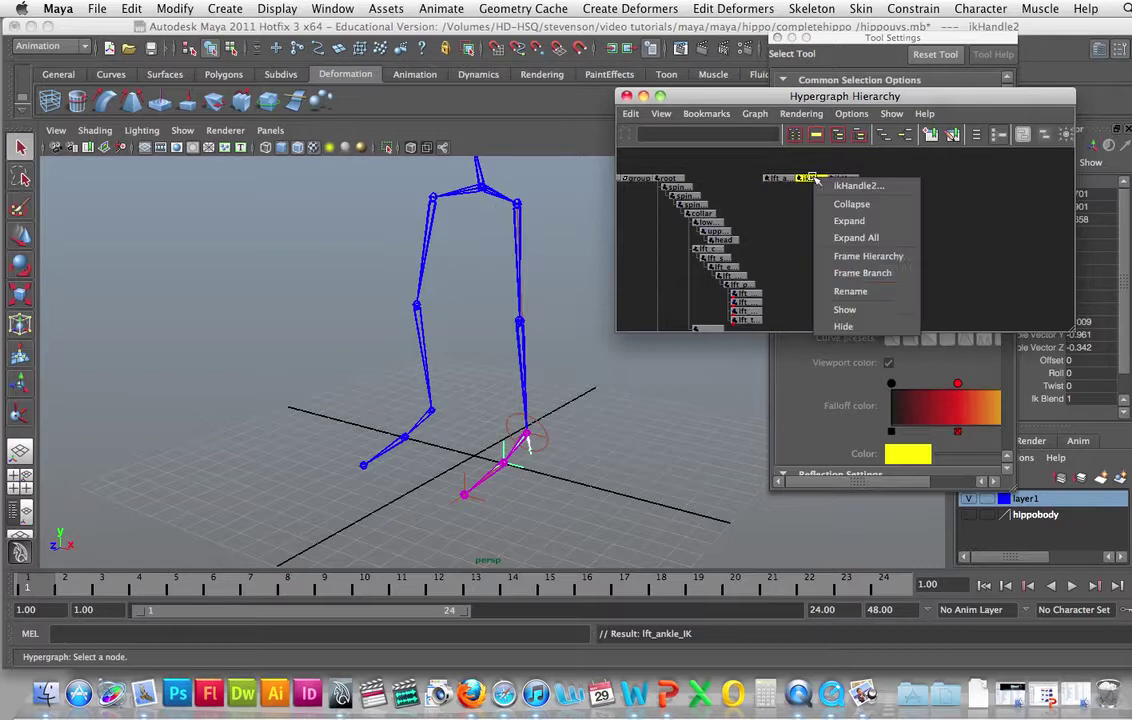
pyautogui.click(859, 291)
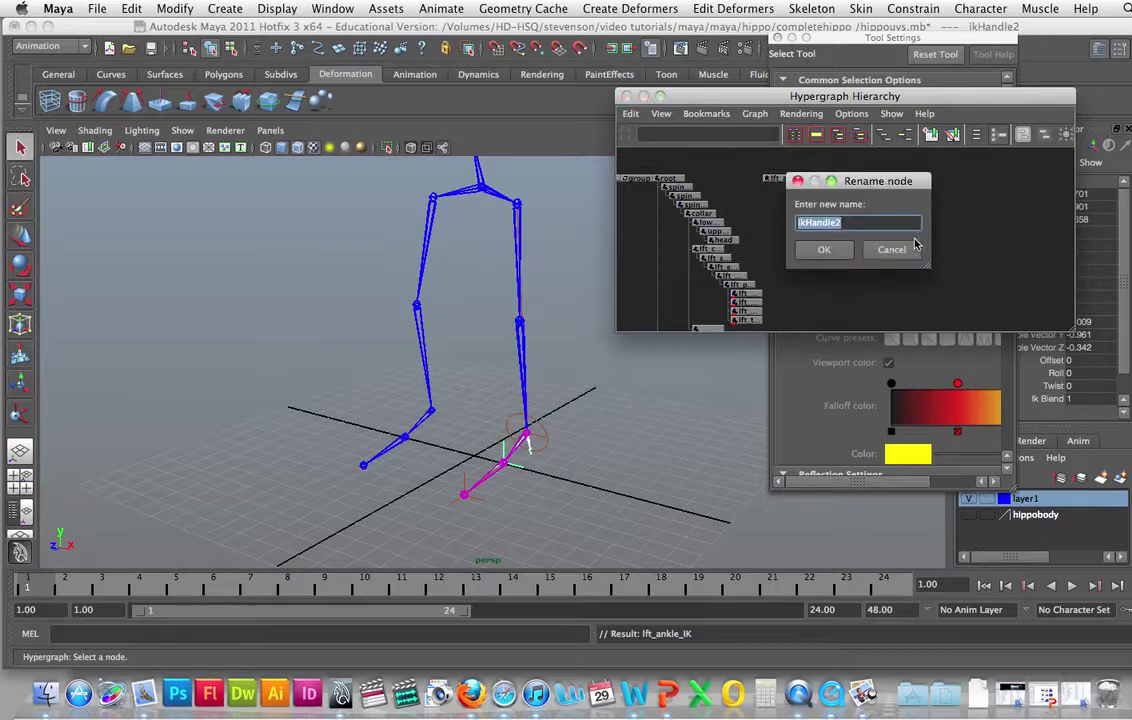
pyautogui.write('lft_Ball_Ik')
pyautogui.click(835, 249)
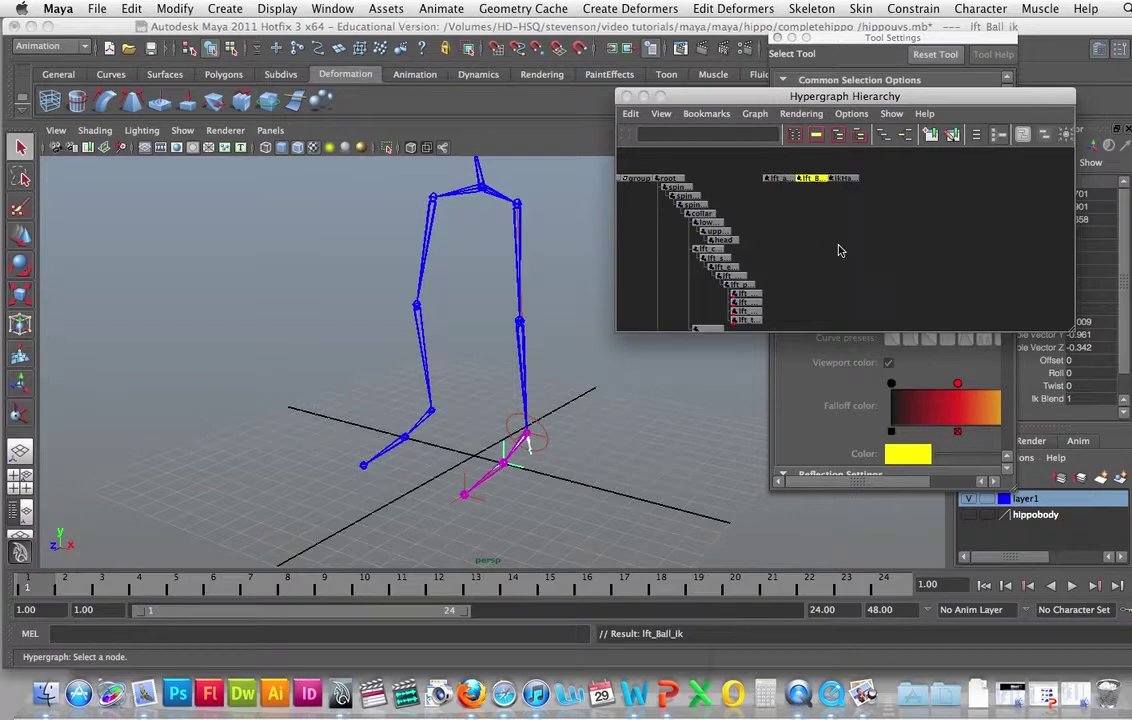
# Step: Rename the left ball-to-toe handle ikHandle3 as lft_Toe_ik
pyautogui.click(842, 180)
pyautogui.rightClick(844, 181)
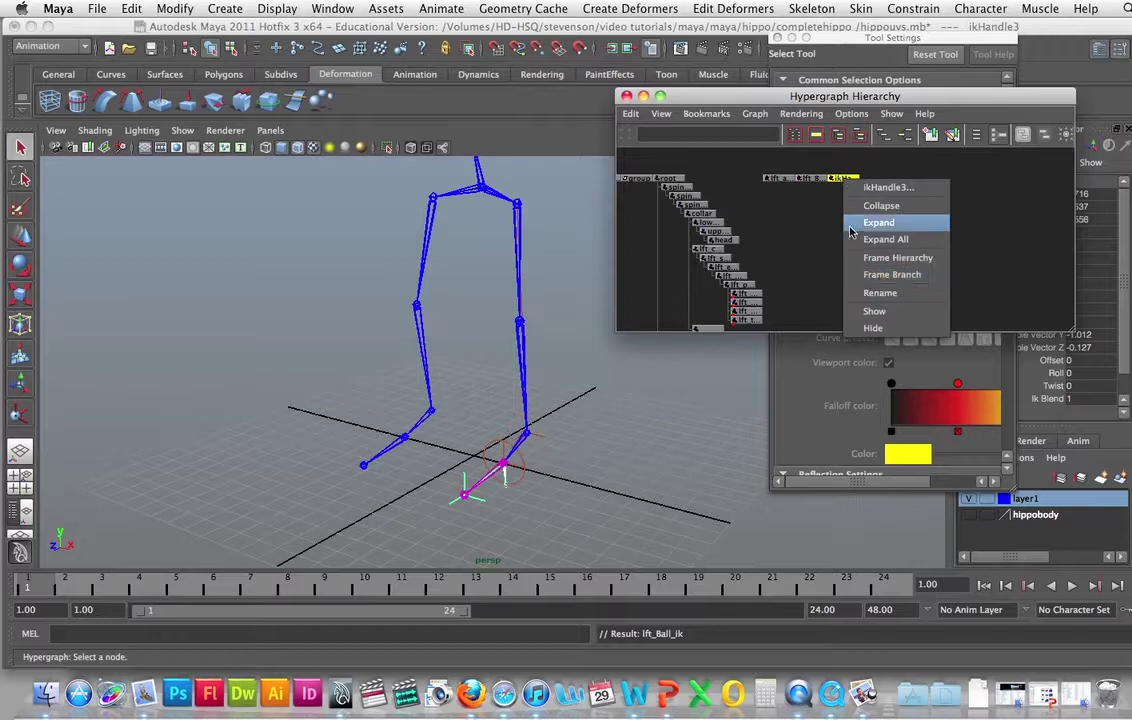
pyautogui.click(869, 296)
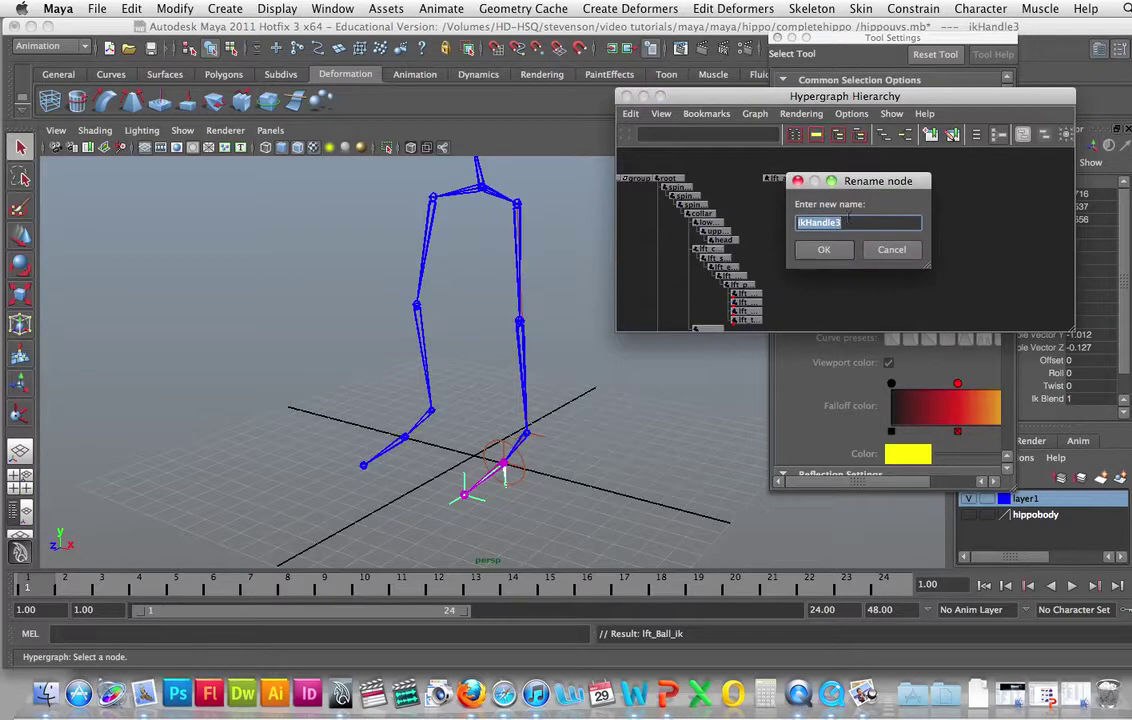
pyautogui.write('lft_Toe_Ik')
pyautogui.click(818, 250)
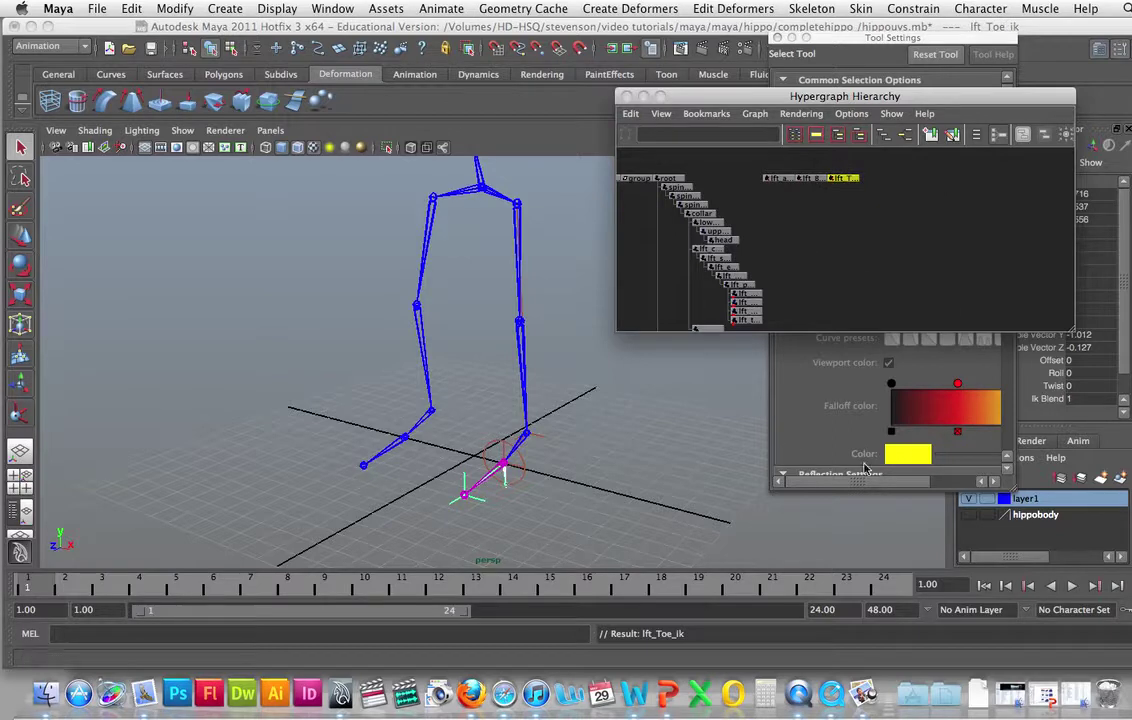
# Step: Group the lft_ankle_IK handle on its own and name the group lft_BallLift_GRP
pyautogui.click(772, 180)
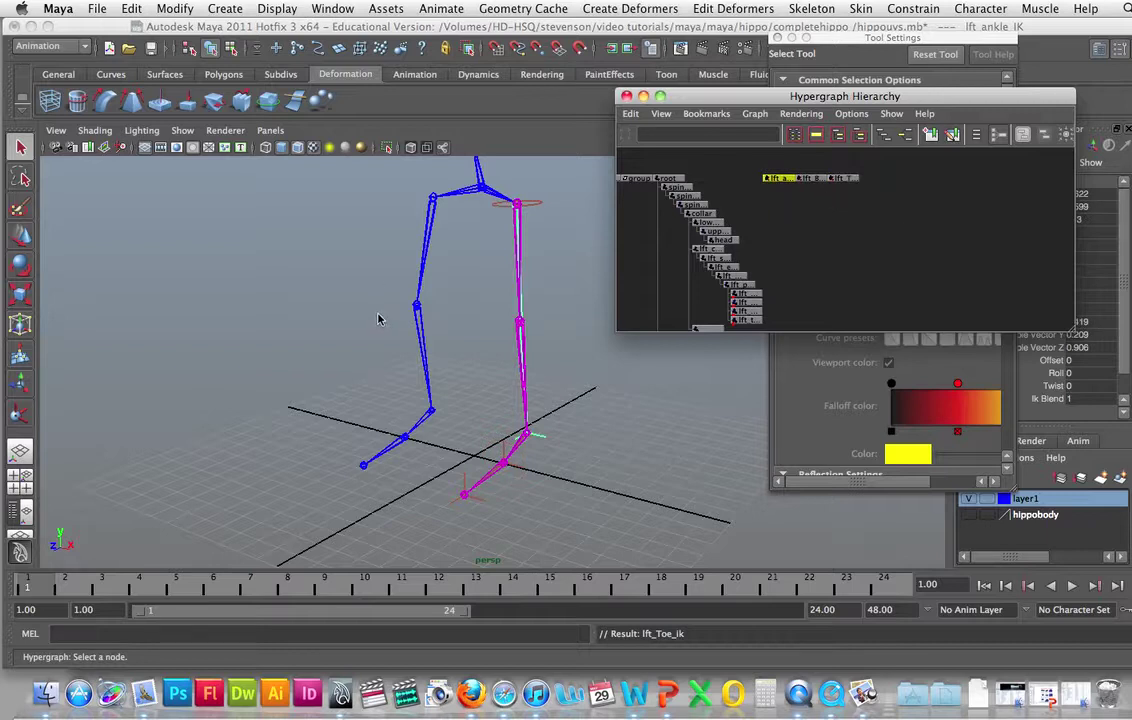
pyautogui.hotkey('ctrl', 'g')
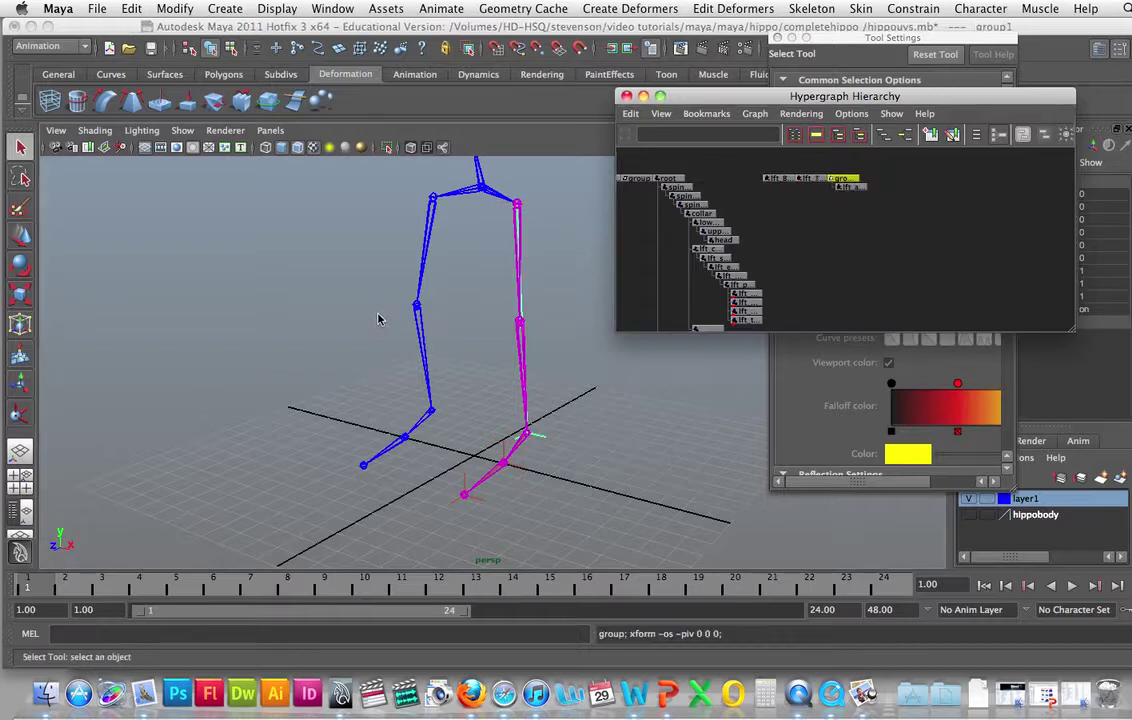
pyautogui.rightClick(850, 179)
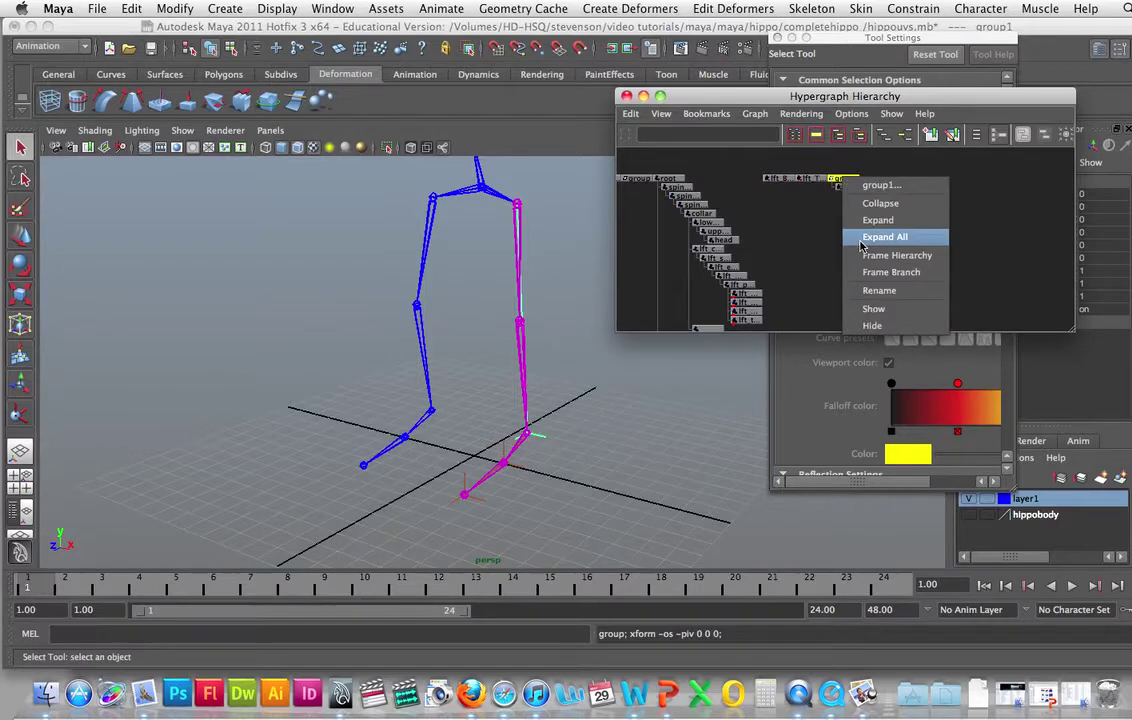
pyautogui.click(877, 291)
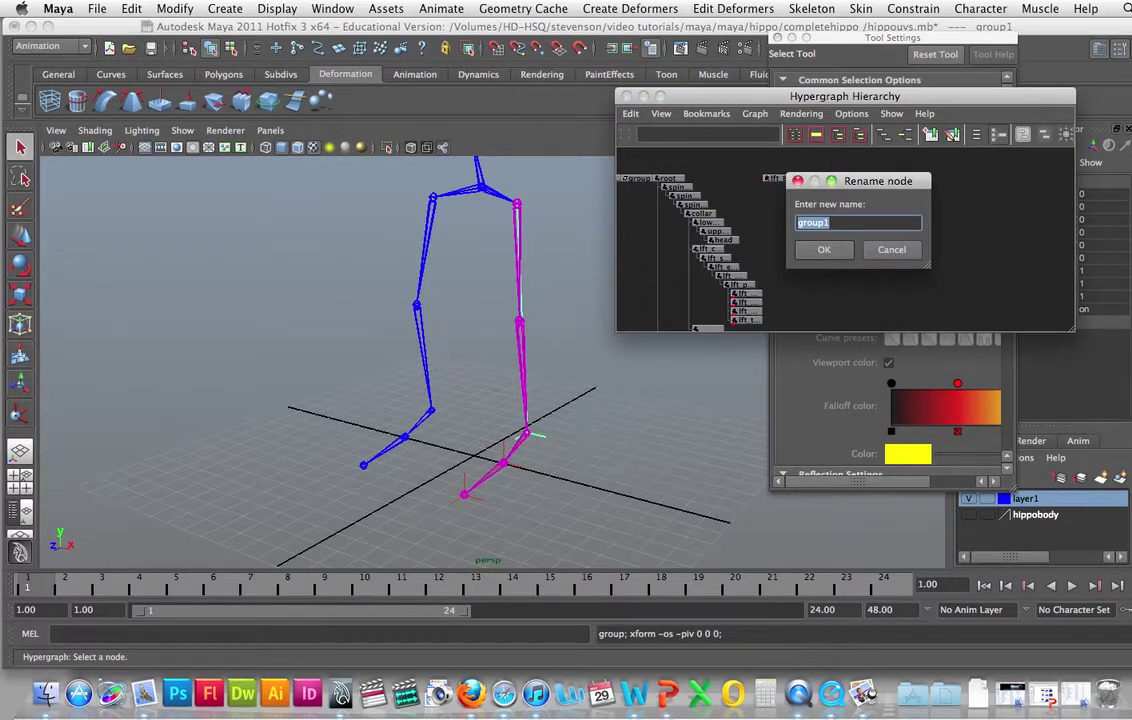
pyautogui.press('BackSpace')
pyautogui.write('lft_BallLift_GRP')
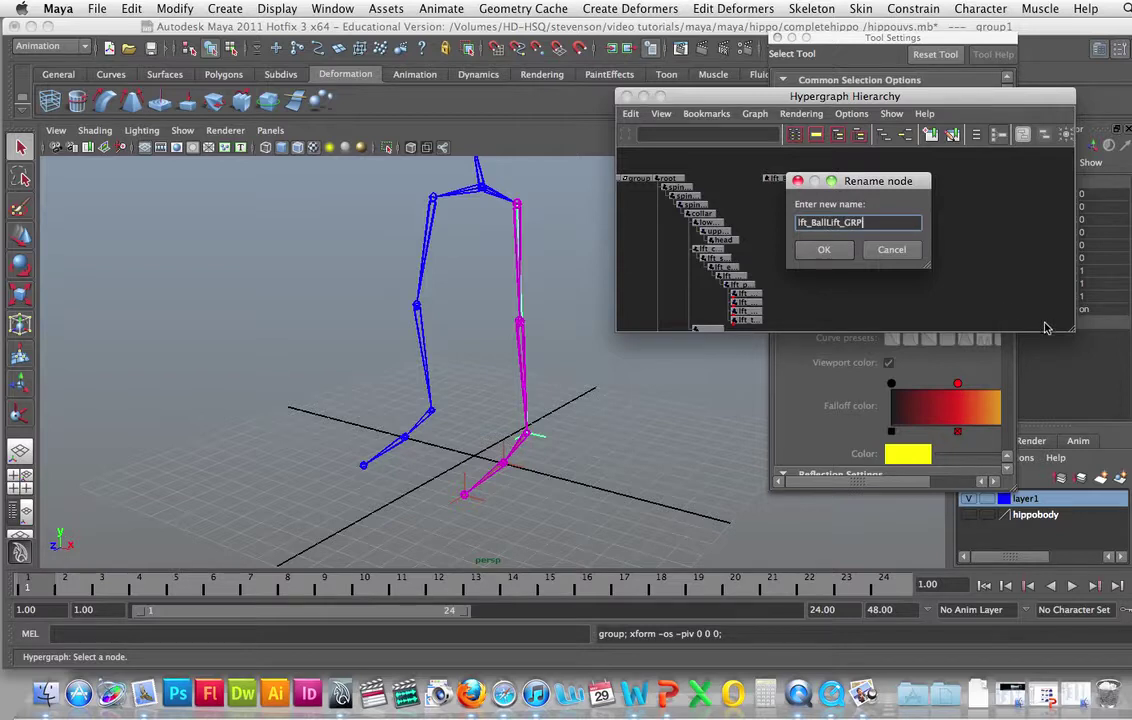
pyautogui.click(824, 249)
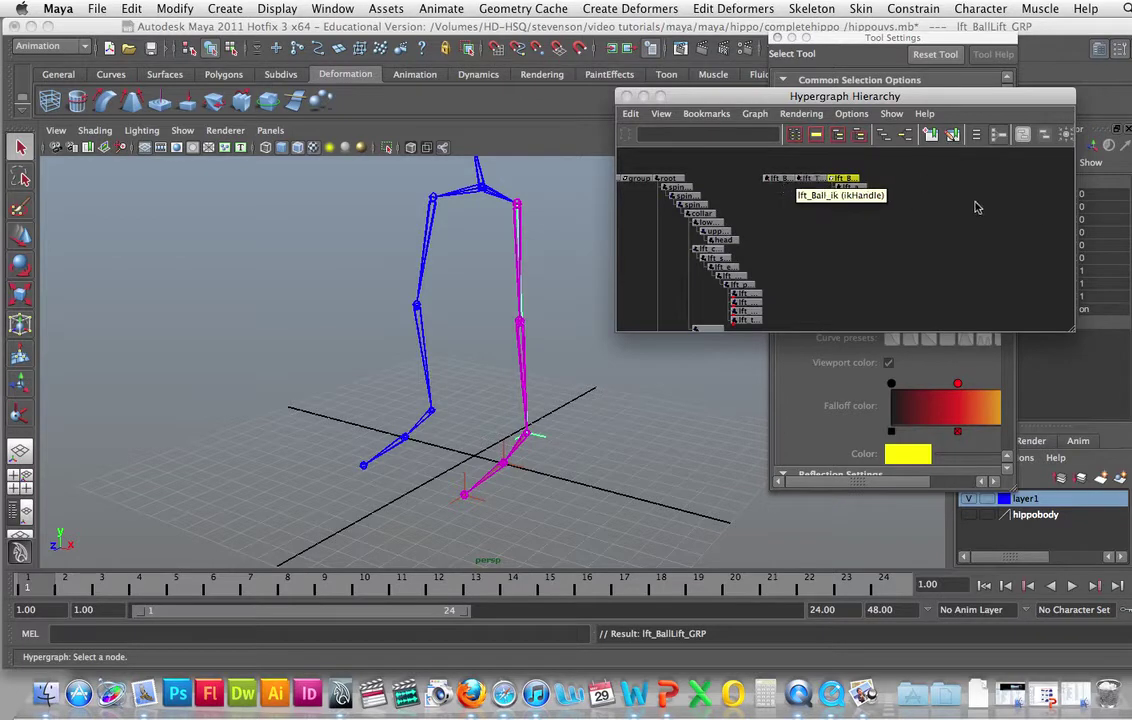
# Step: Group the lft_Ball_ik and lft_Toe_ik handles together and name the group lft_Toelift_GRP
pyautogui.click(775, 178)
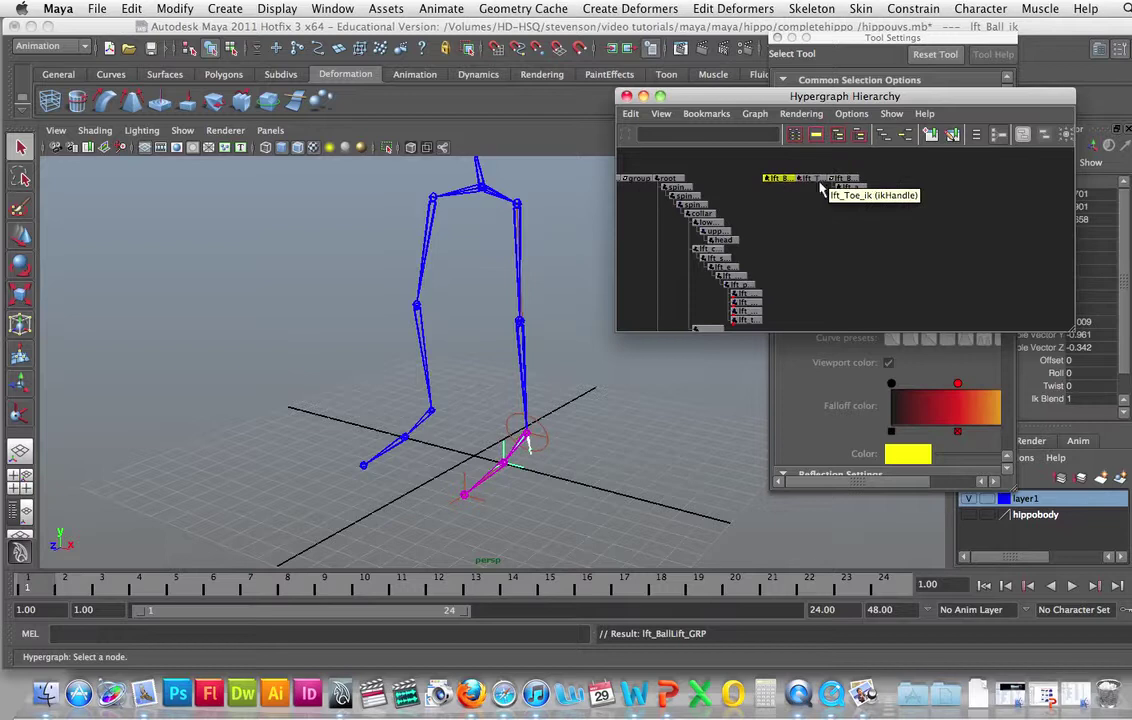
pyautogui.keyDown('shift'); pyautogui.click(810, 178); pyautogui.keyUp('shift')
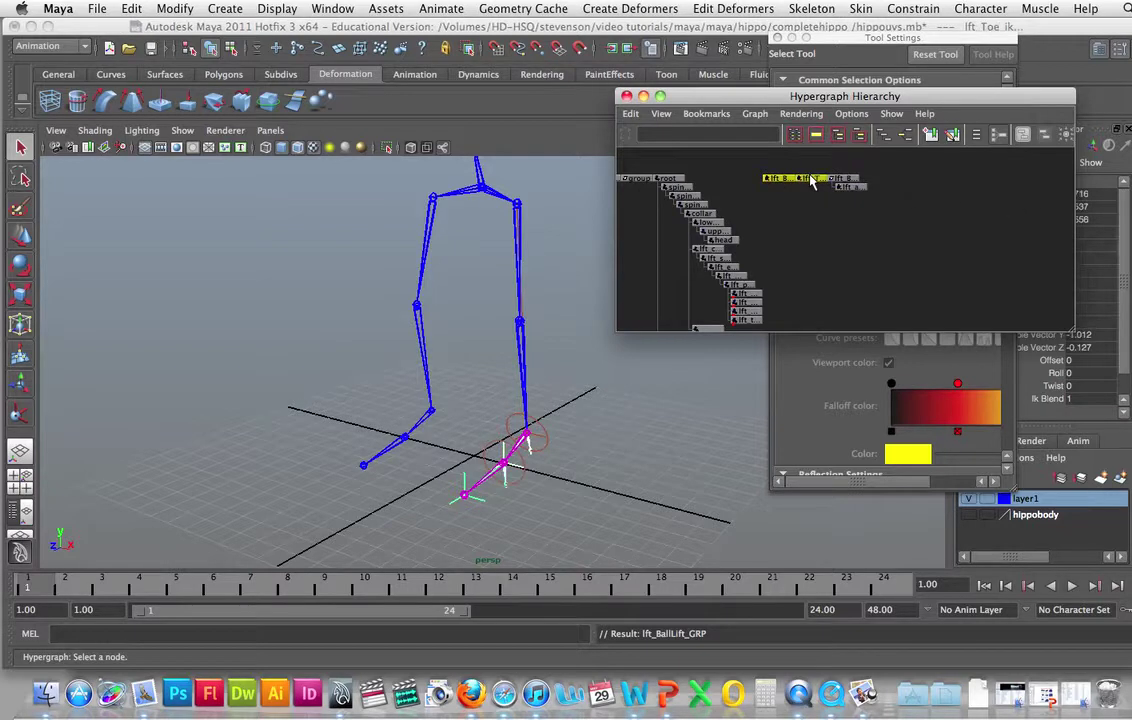
pyautogui.hotkey('ctrl', 'g')
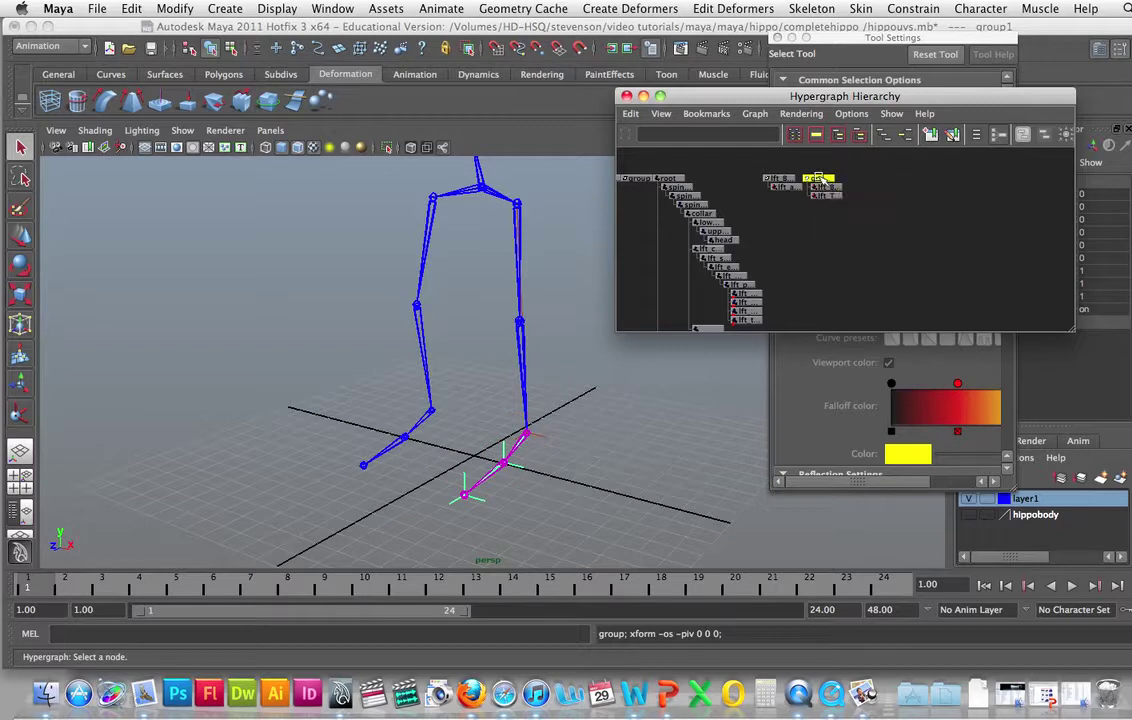
pyautogui.rightClick(818, 178)
pyautogui.click(855, 291)
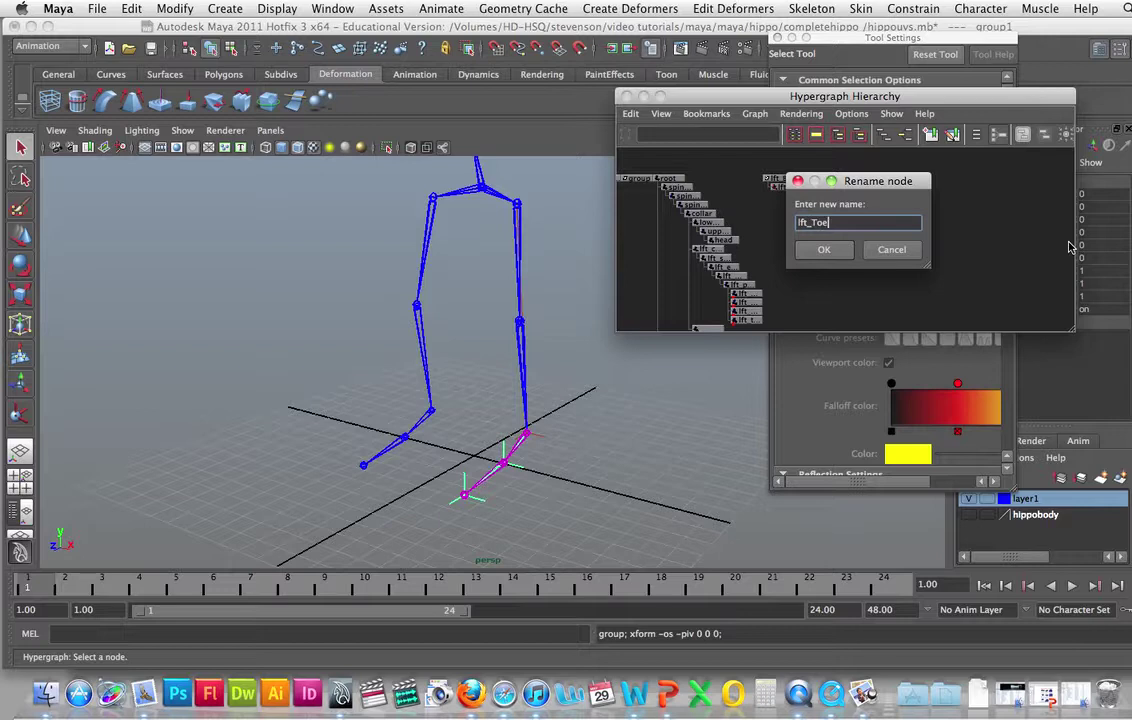
pyautogui.write('t_GRP')
pyautogui.click(826, 250)
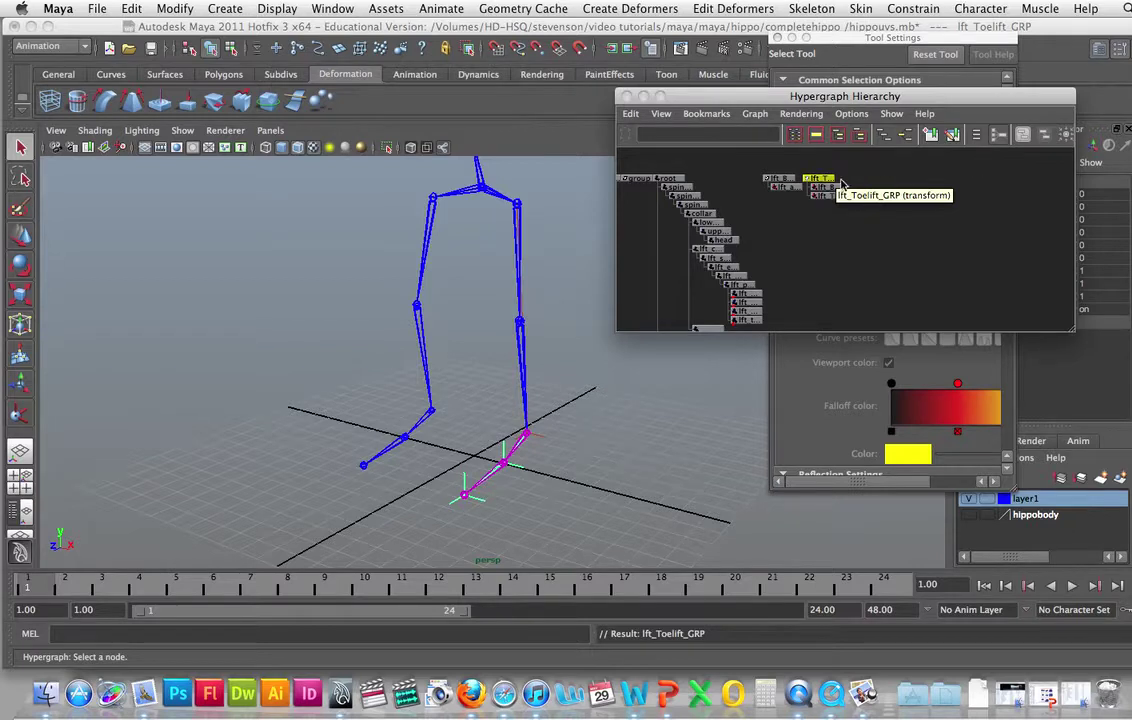
# Step: Group lft_BallLift_GRP and lft_Toelift_GRP under a new parent group named lft_Toeroll_GRP
pyautogui.click(784, 181)
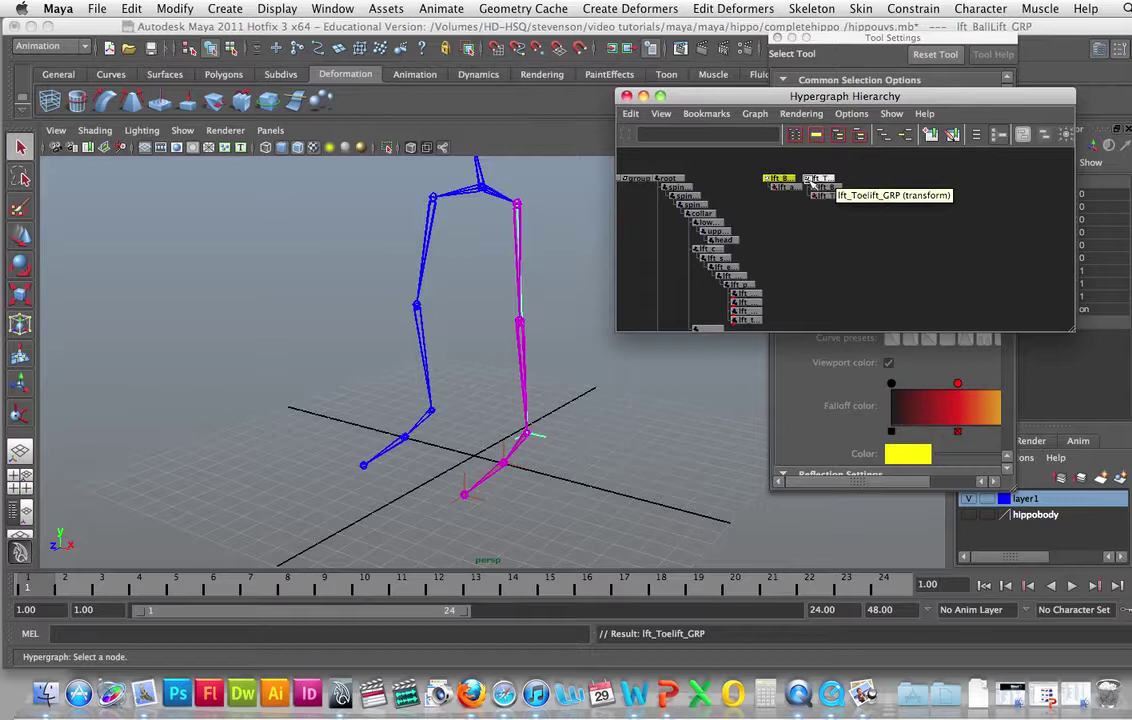
pyautogui.keyDown('shift'); pyautogui.click(818, 180); pyautogui.keyUp('shift')
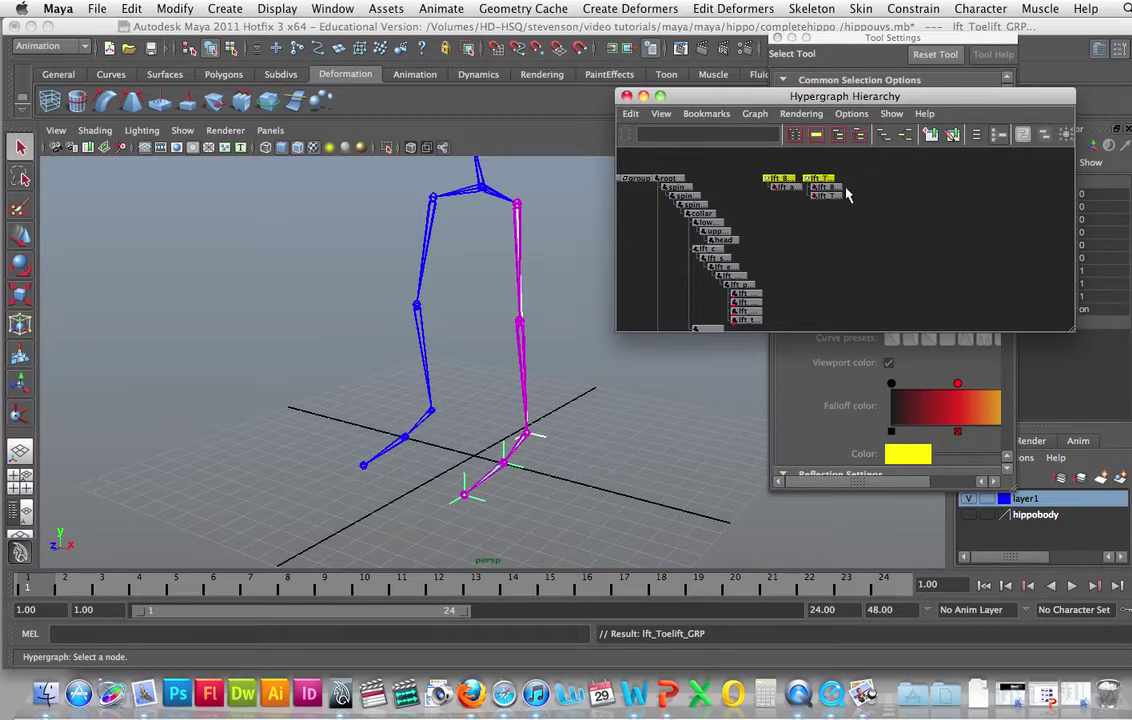
pyautogui.hotkey('ctrl', 'g')
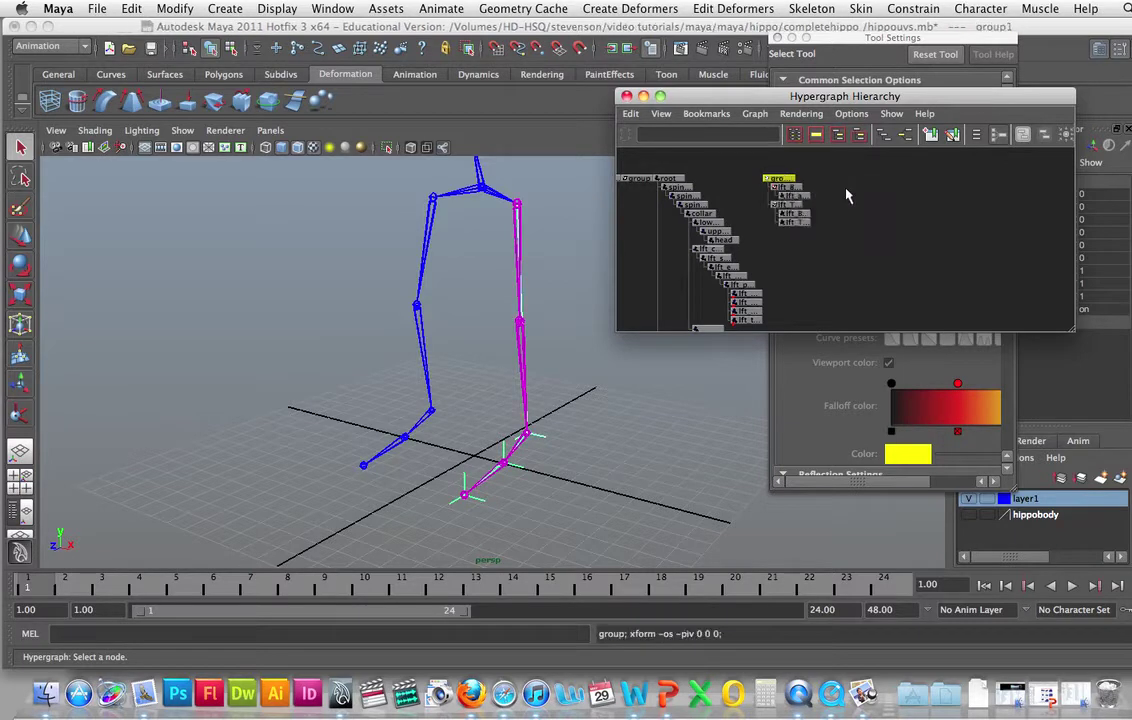
pyautogui.rightClick(790, 186)
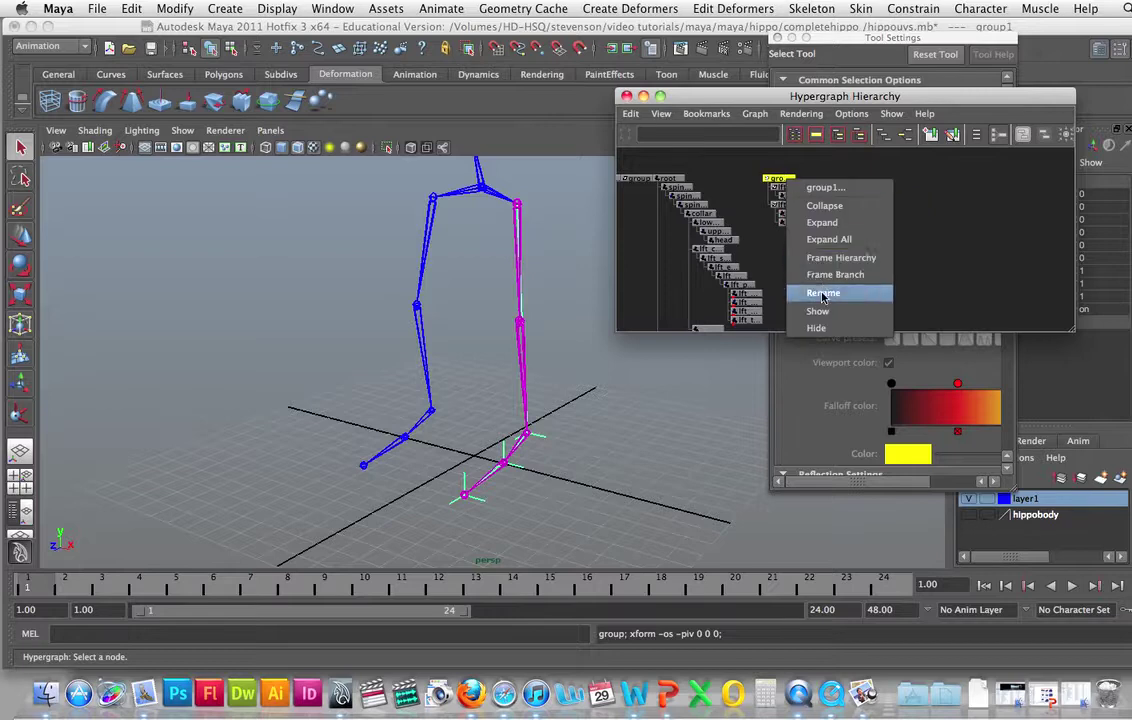
pyautogui.click(838, 293)
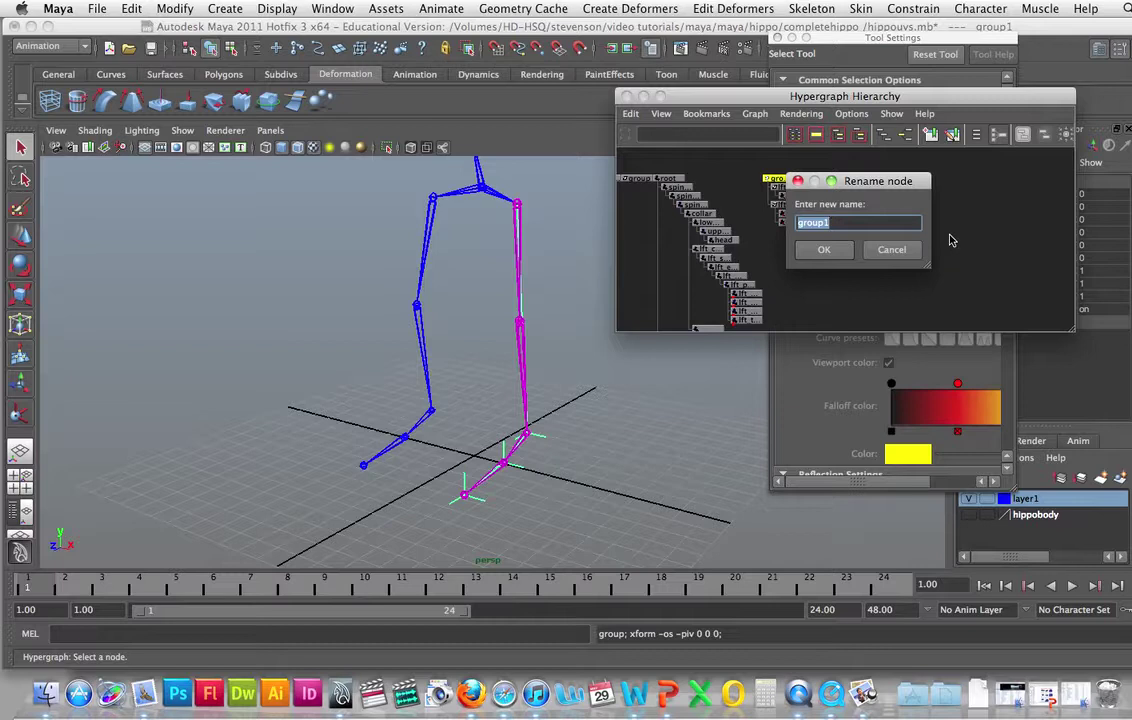
pyautogui.write('lft_Toeroll_GRP')
pyautogui.click(840, 255)
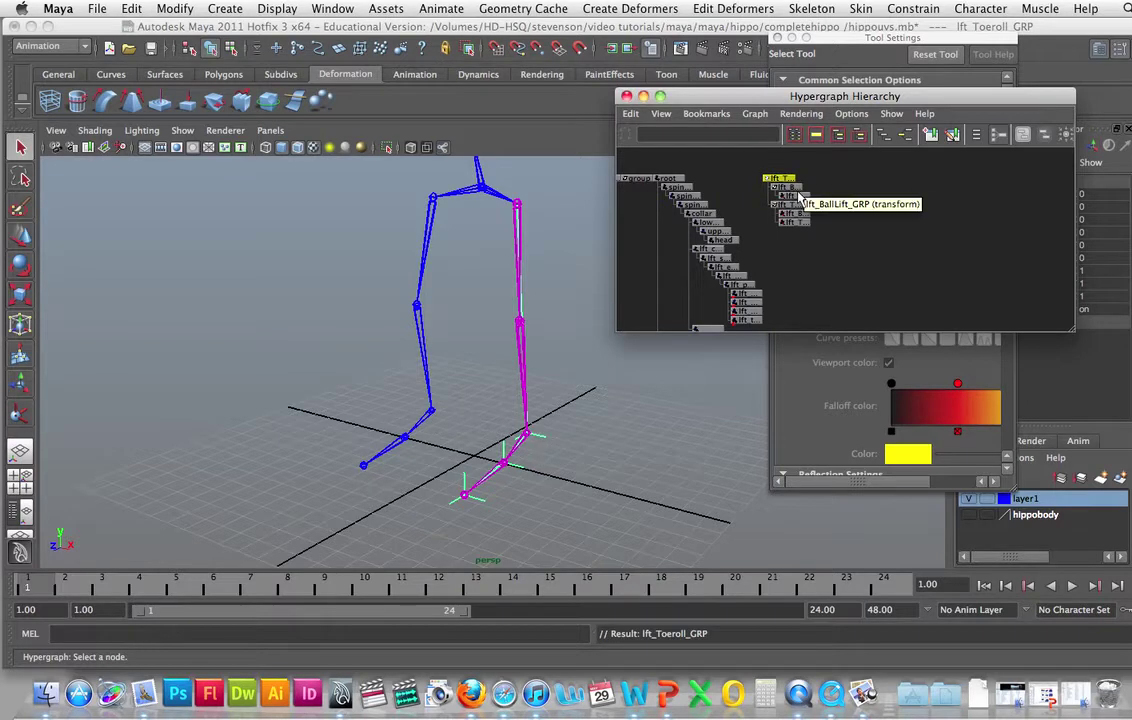
# Step: Group lft_Toeroll_GRP under a new top group and name it lft_AnkleTurn_GRP
pyautogui.hotkey('ctrl', 'g')
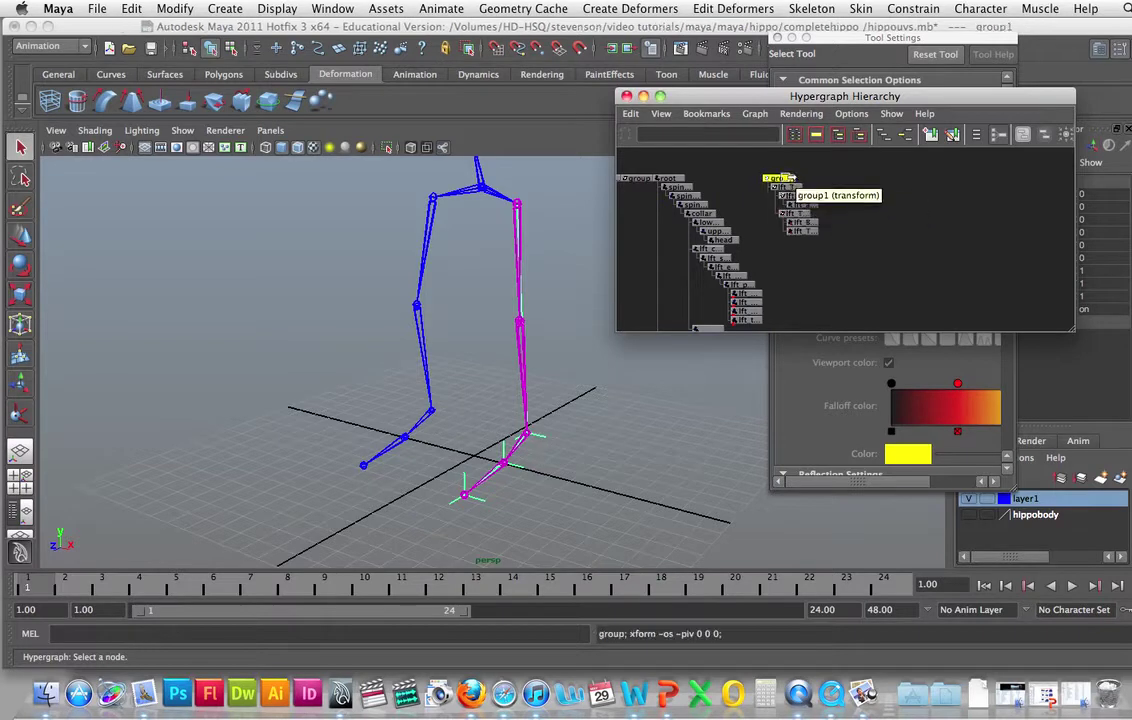
pyautogui.rightClick(785, 177)
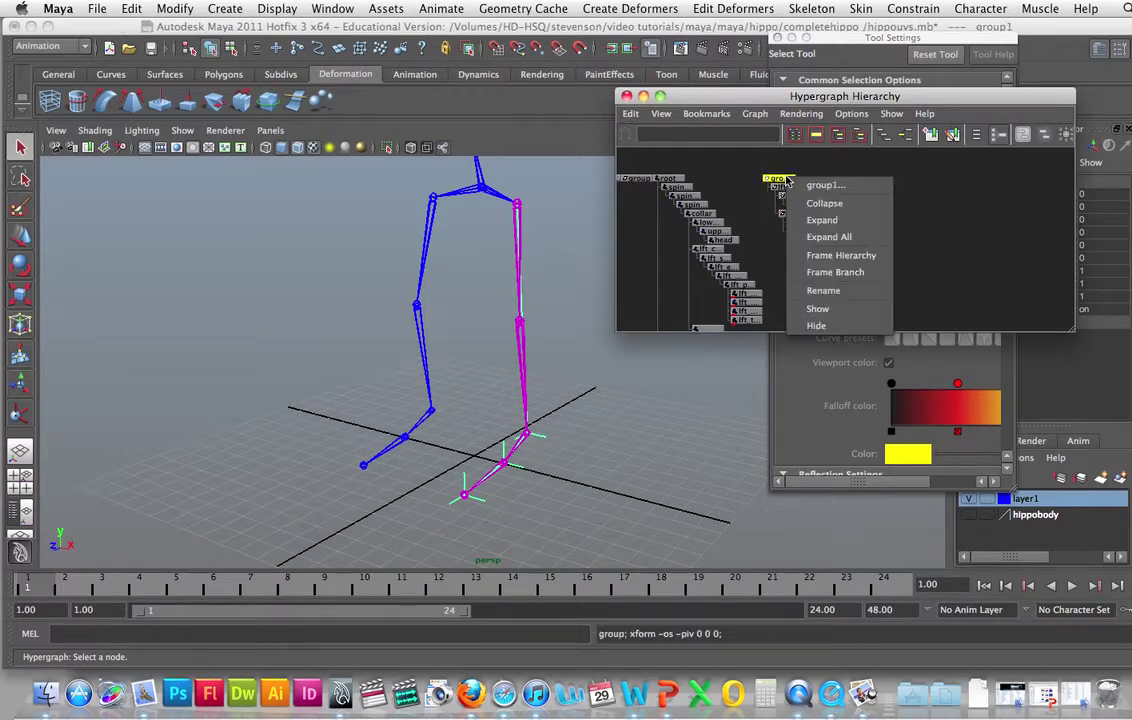
pyautogui.click(824, 291)
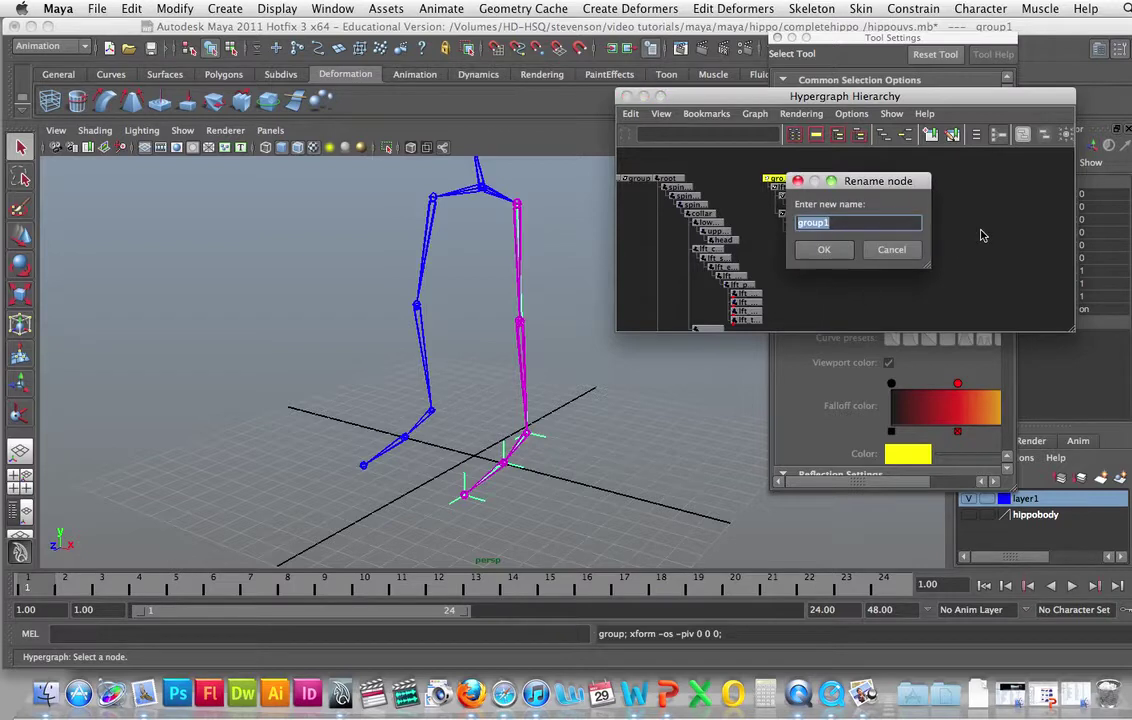
pyautogui.press('BackSpace')
pyautogui.write('lft_AnkleTUrn_GRP')
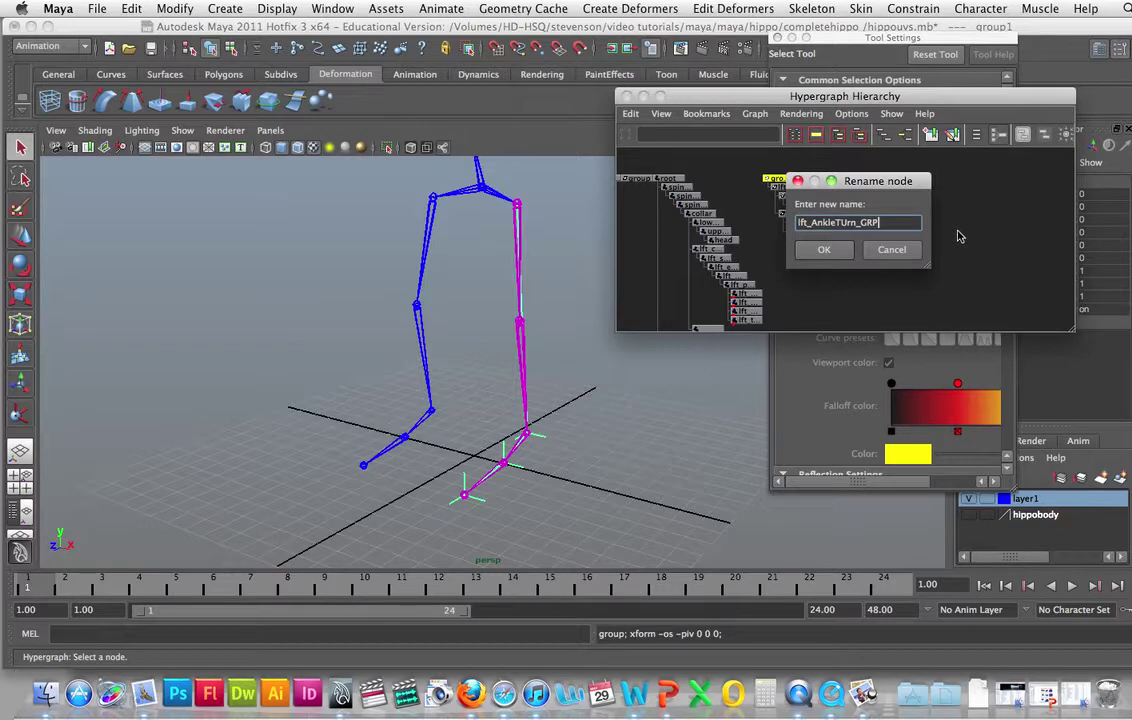
pyautogui.click(855, 226)
pyautogui.press('BackSpace')
pyautogui.write('u')
pyautogui.click(824, 252)
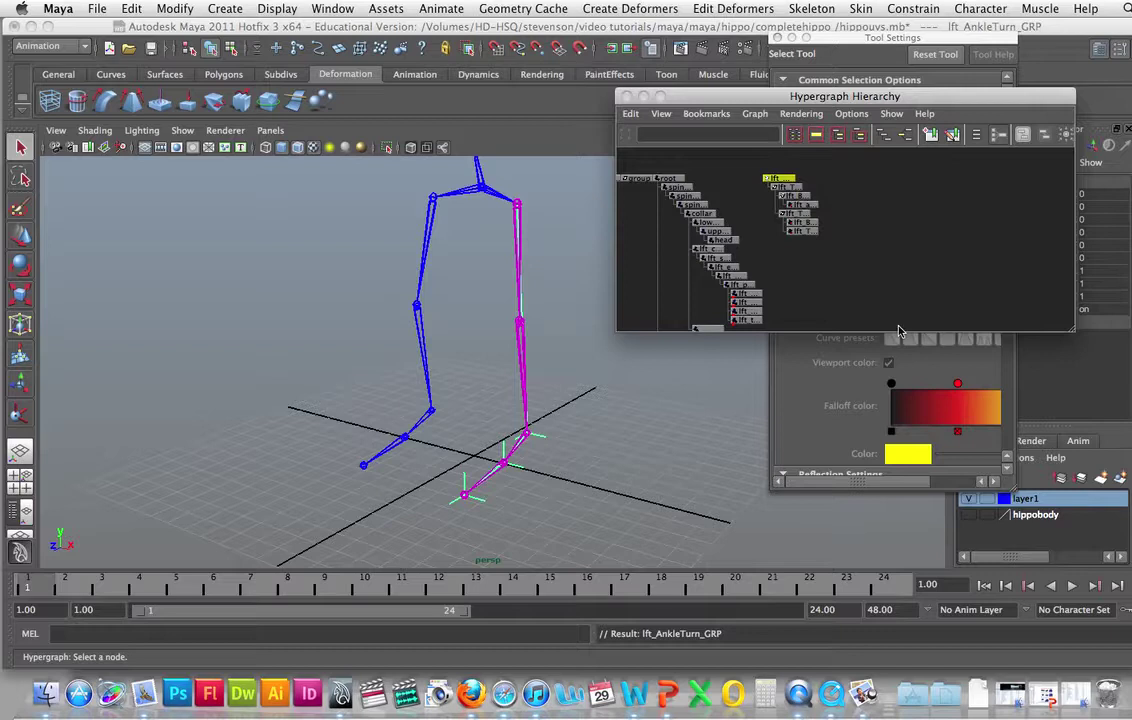
# Step: Switch the Move tool to pivot editing and place the pivot of lft_Toelift_GRP on the left ball joint
pyautogui.click(778, 180)
pyautogui.click(21, 236)
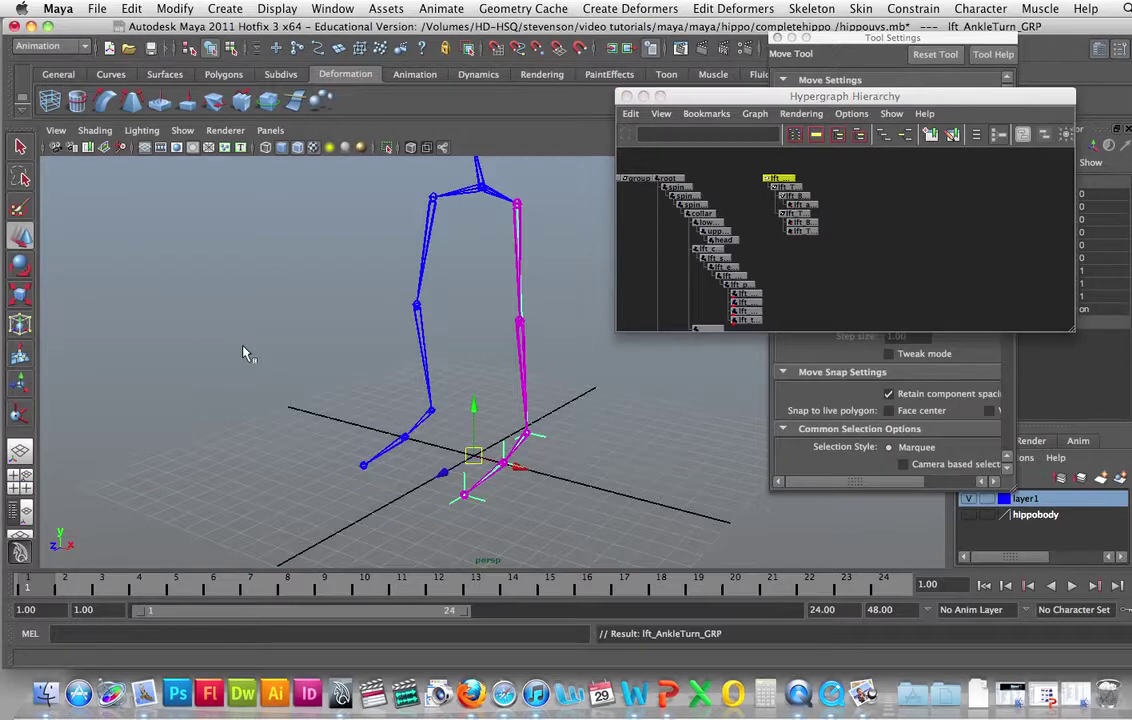
pyautogui.press('Home')
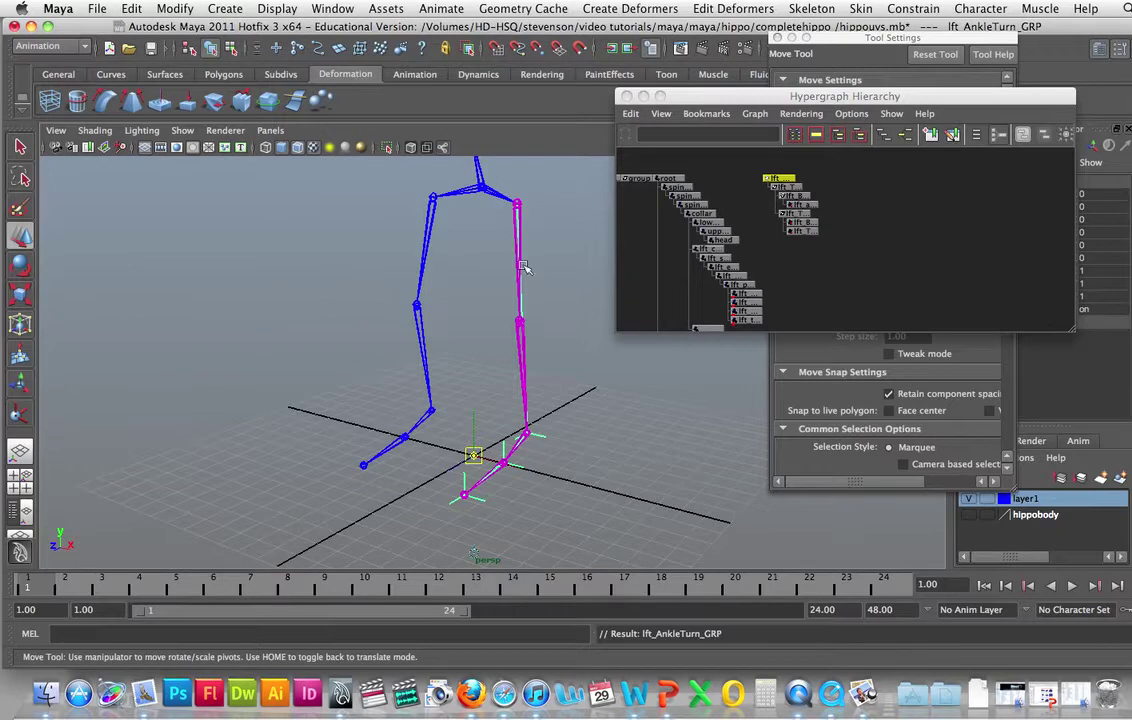
pyautogui.click(796, 214)
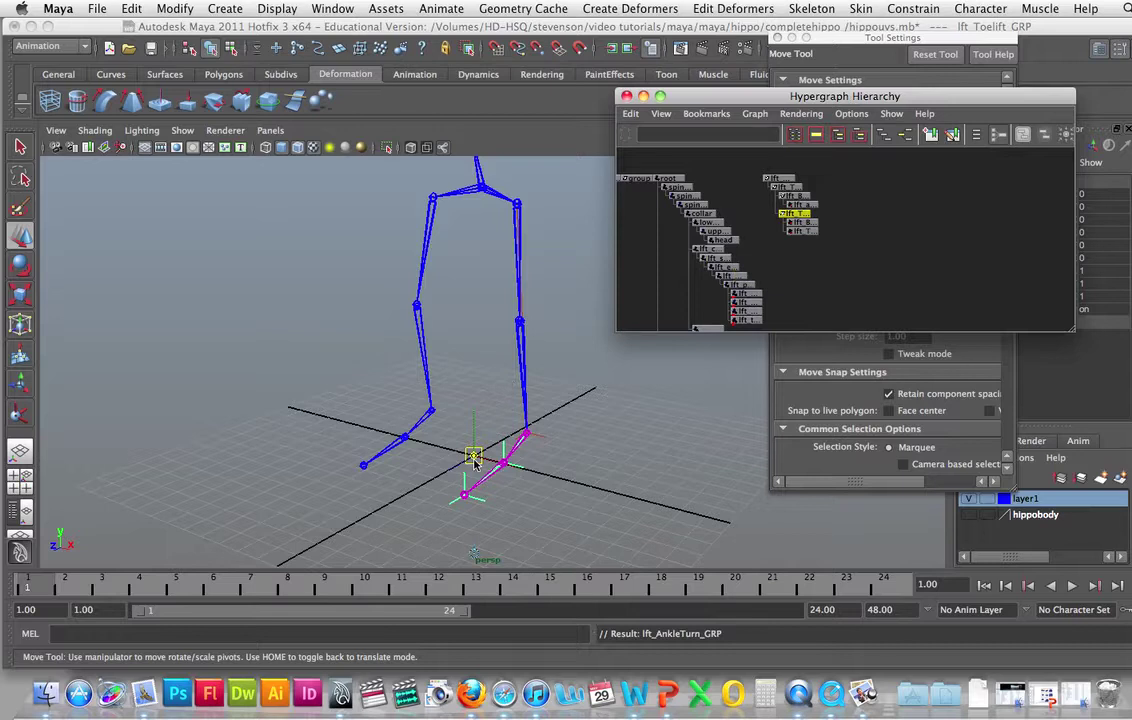
pyautogui.moveTo(474, 460); pyautogui.dragTo(500, 464)
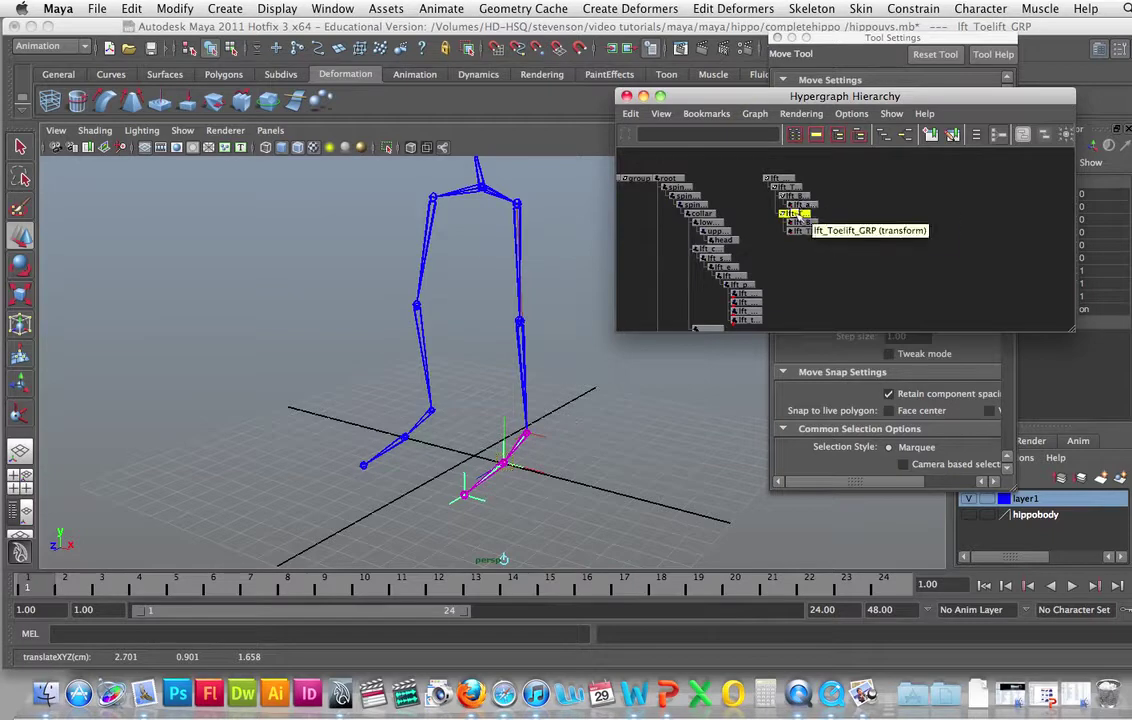
# Step: Place the pivot of lft_BallLift_GRP on the left ball joint, snapped exactly to the joint
pyautogui.click(798, 196)
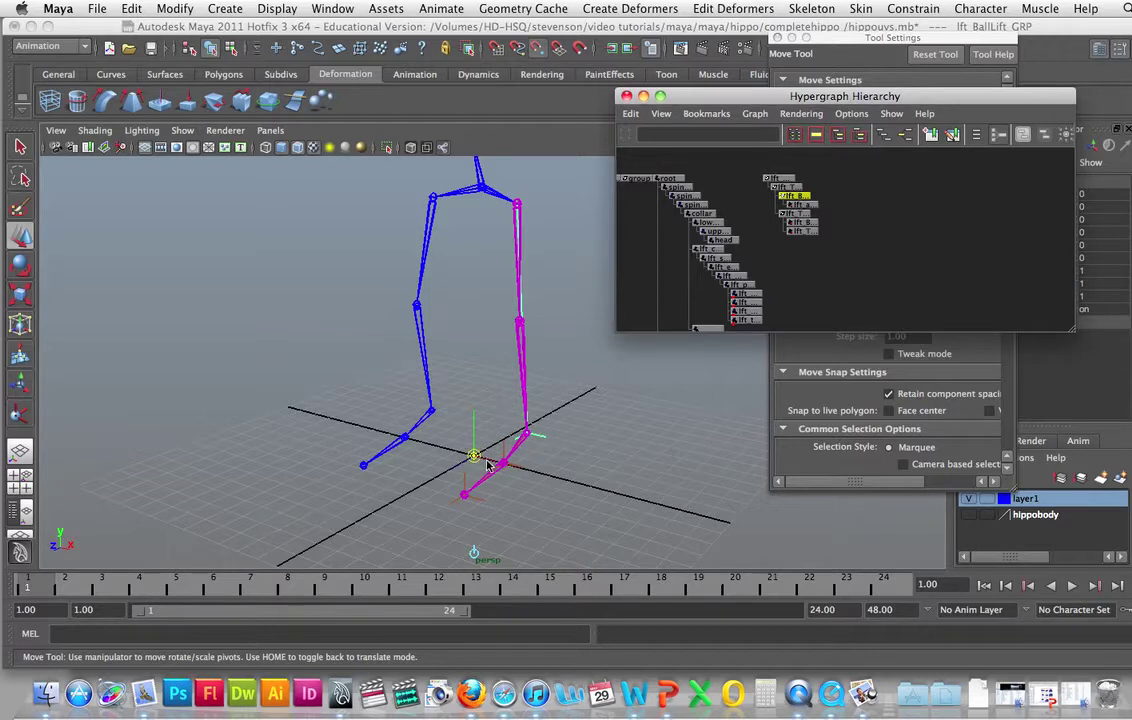
pyautogui.moveTo(487, 463); pyautogui.dragTo(505, 467)
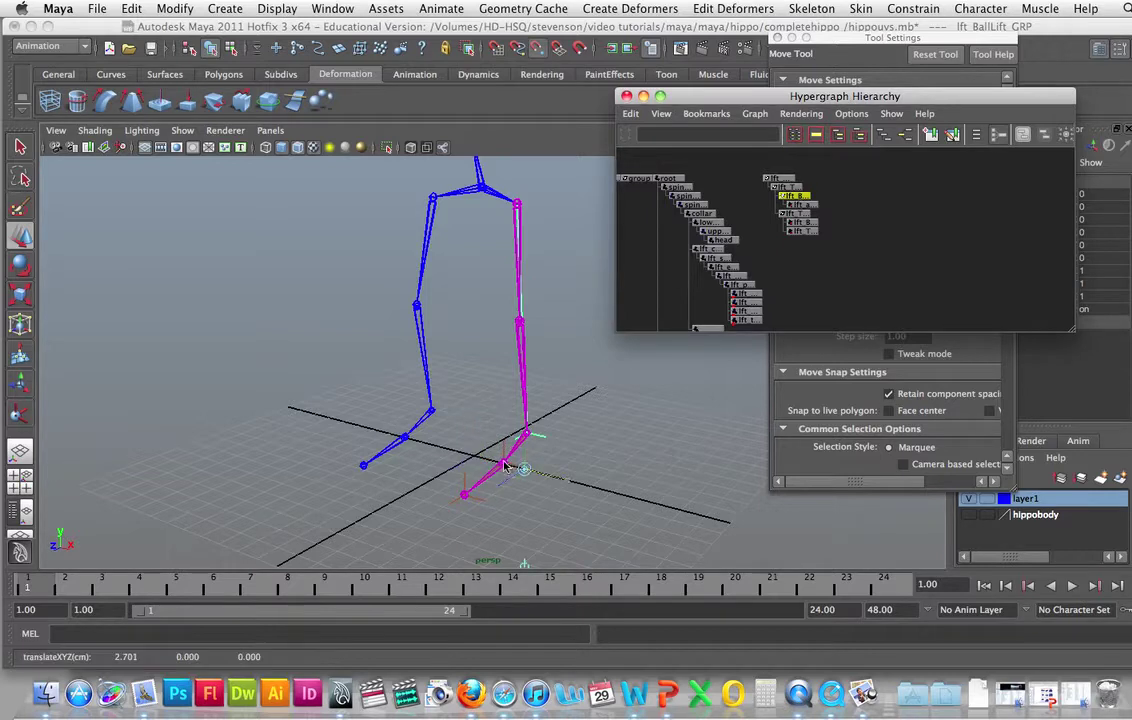
pyautogui.click(516, 469)
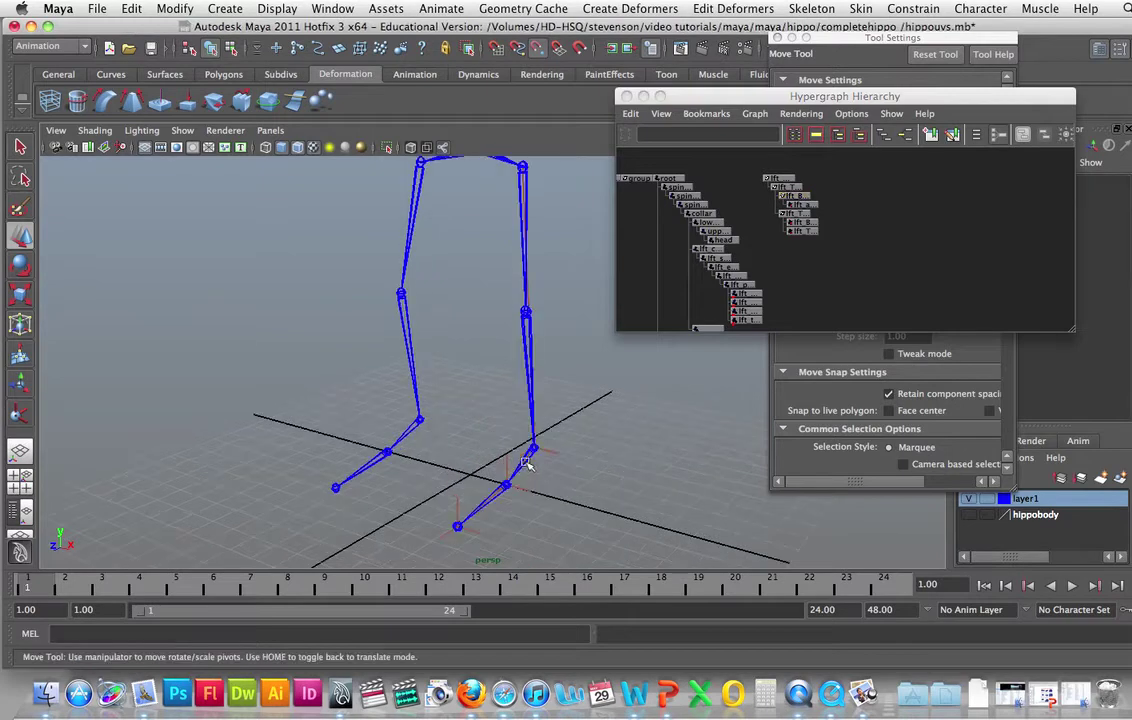
pyautogui.click(795, 198)
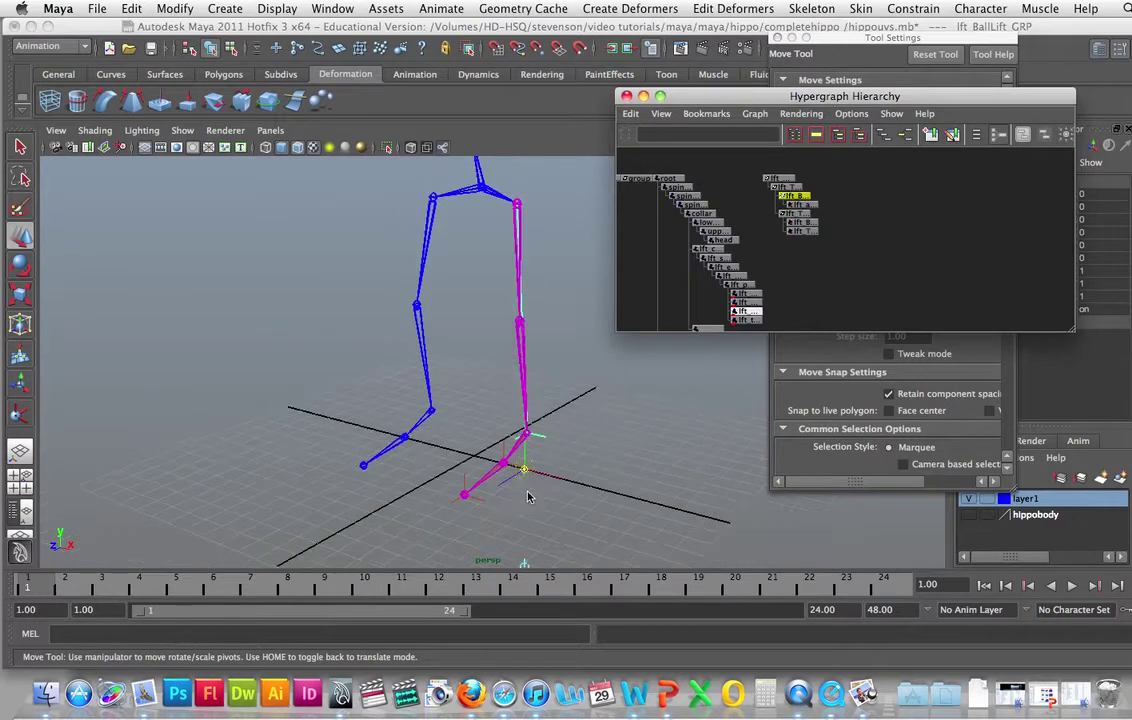
pyautogui.click(527, 474)
pyautogui.moveTo(527, 474); pyautogui.dragTo(507, 467)
pyautogui.scroll(2, 507, 467)
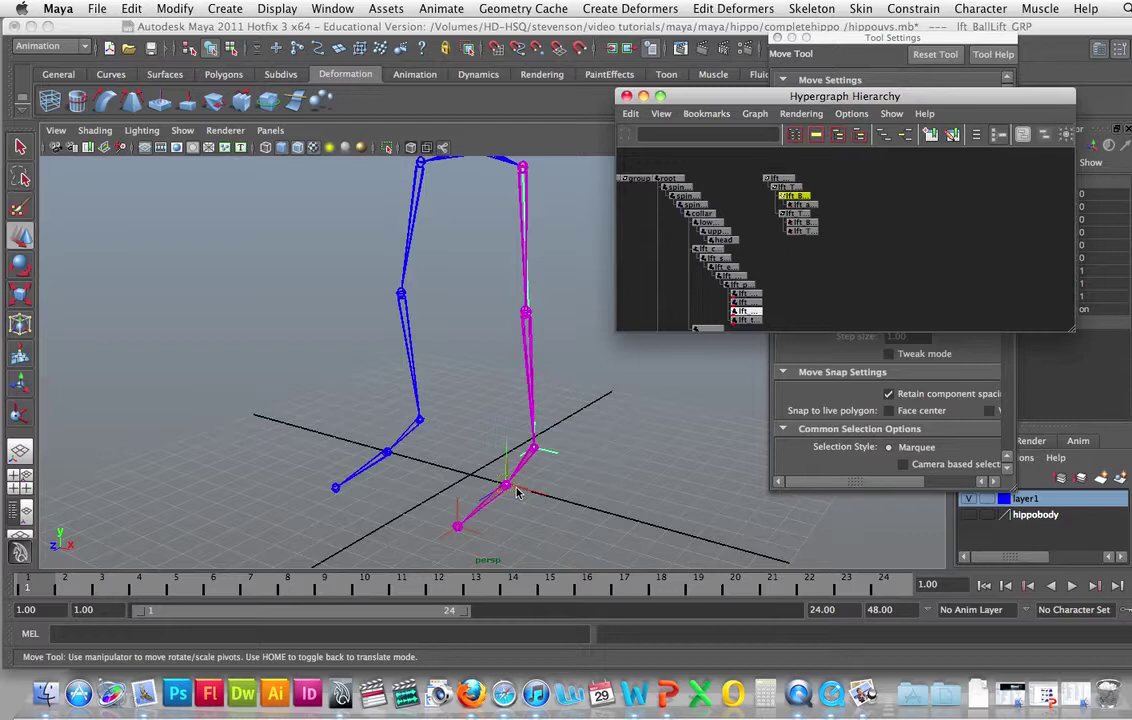
pyautogui.moveTo(513, 485); pyautogui.dragTo(507, 485)
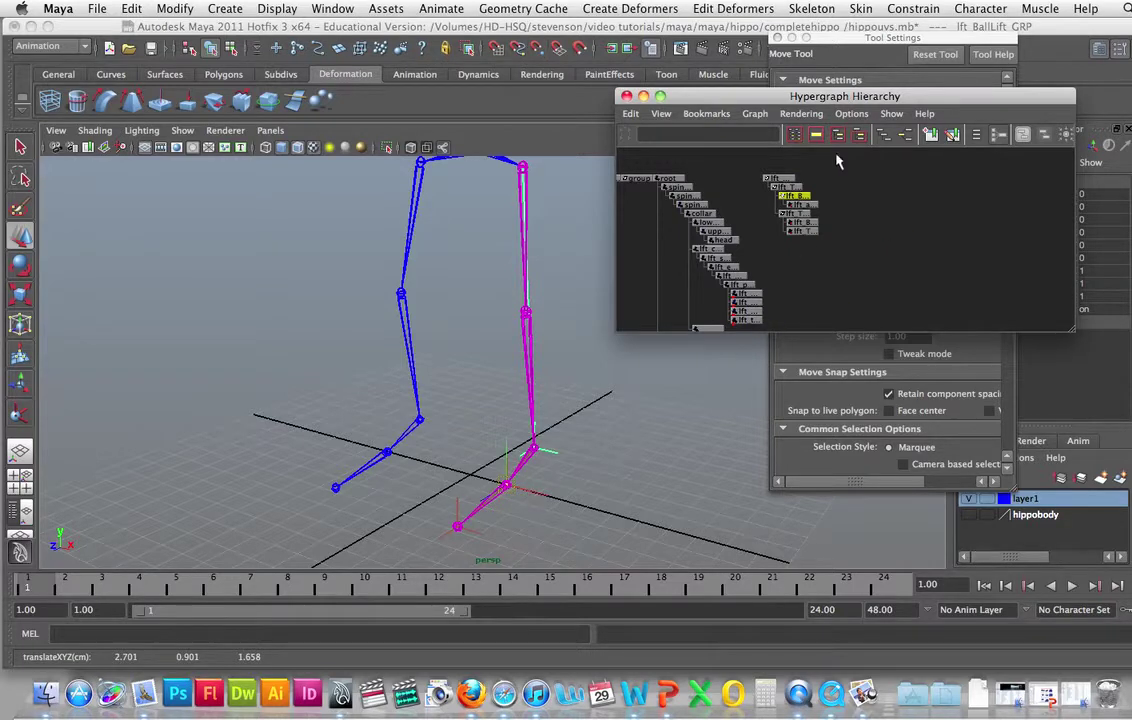
# Step: Place the pivot of lft_Toeroll_GRP on the left toe joint at the tip of the foot
pyautogui.click(786, 188)
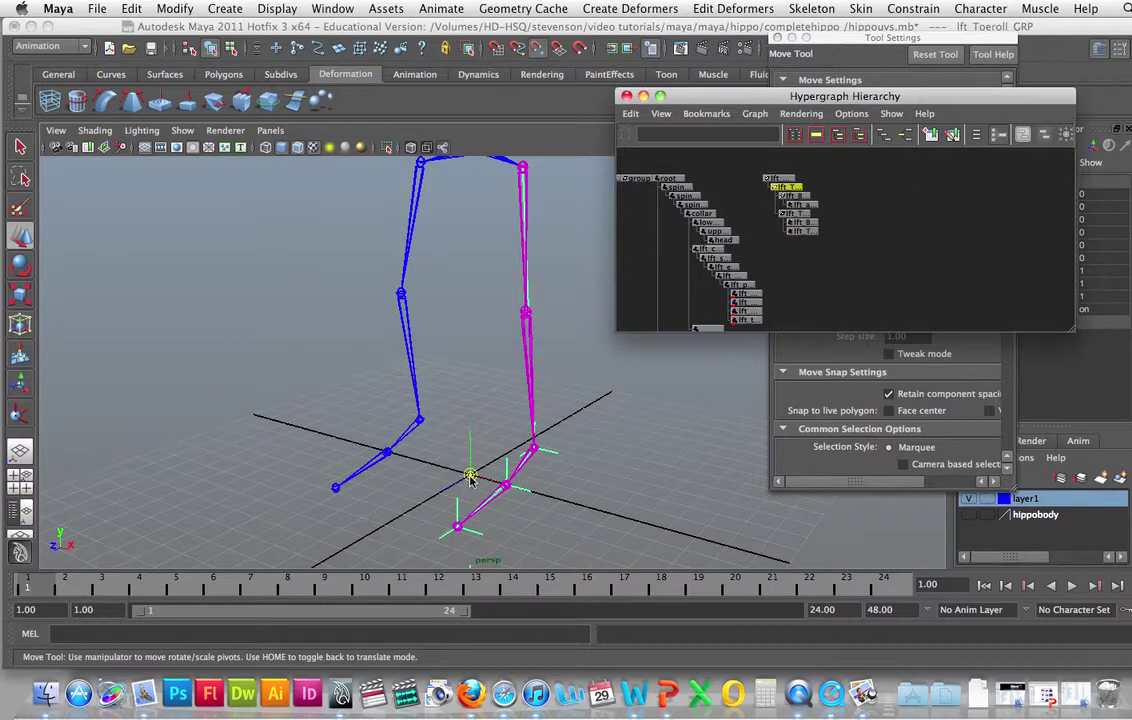
pyautogui.click(460, 531)
pyautogui.scroll(3, 460, 531)
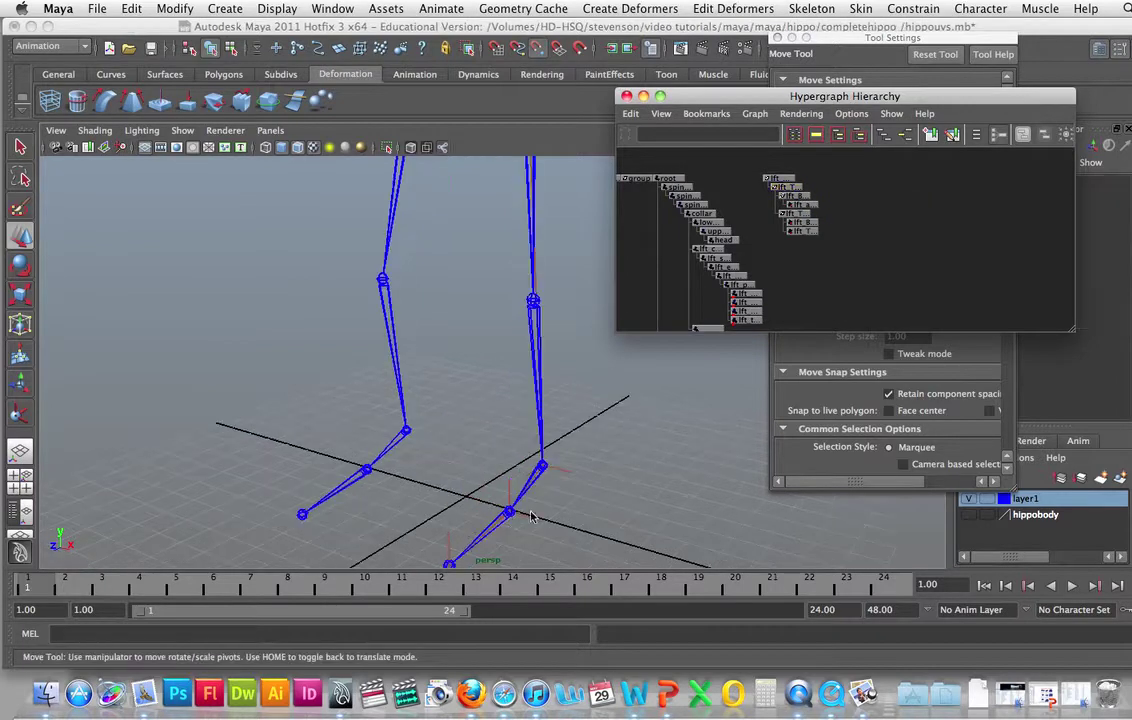
# Step: Place the pivot of the top group lft_AnkleTurn_GRP on the left ankle joint and leave pivot editing
pyautogui.click(795, 196)
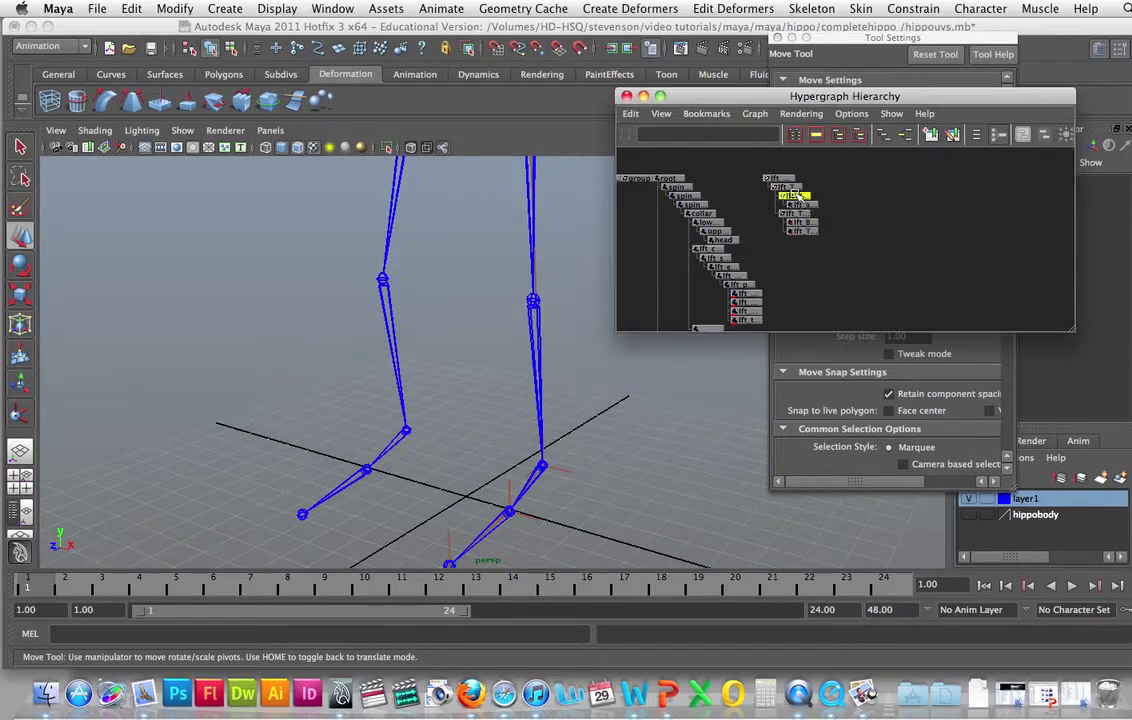
pyautogui.click(800, 213)
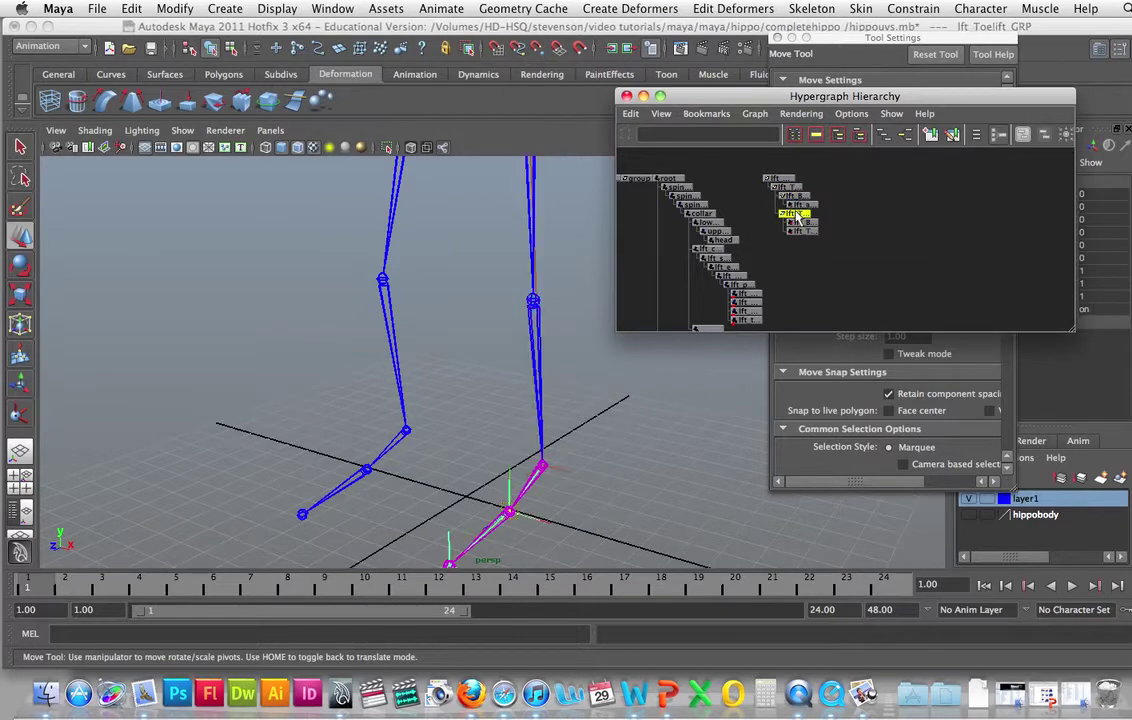
pyautogui.moveTo(800, 213); pyautogui.dragTo(783, 176, button='middle')
pyautogui.click(783, 176)
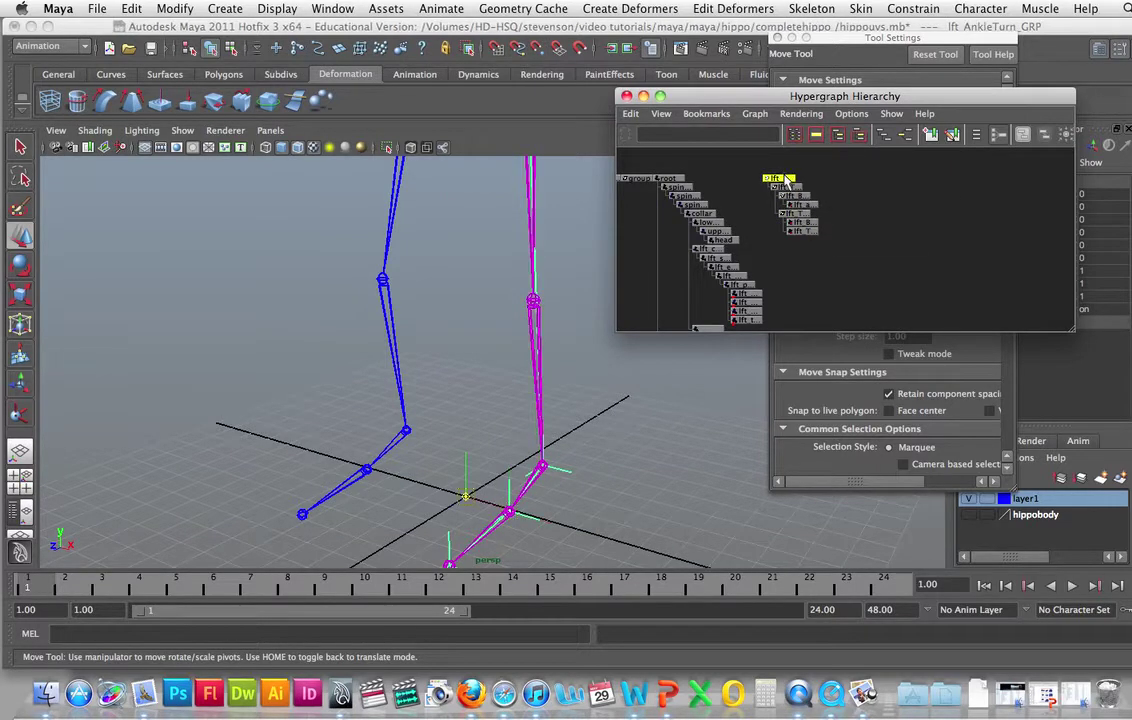
pyautogui.moveTo(548, 493); pyautogui.dragTo(543, 468, button='middle')
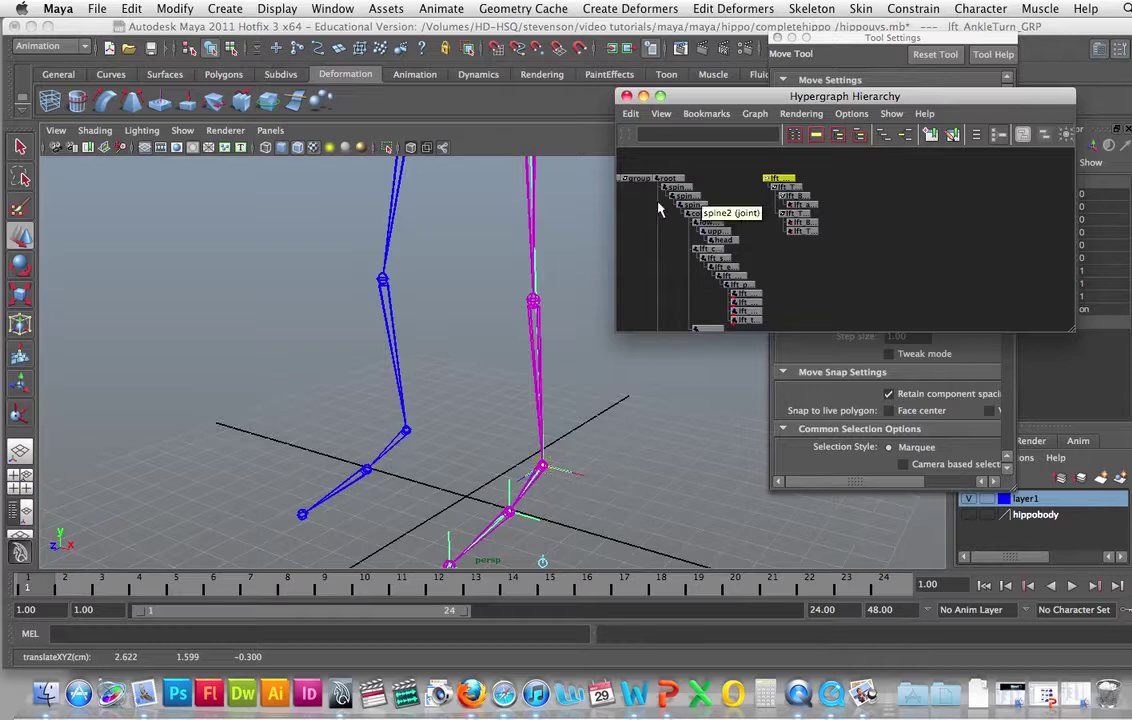
pyautogui.press('Home')
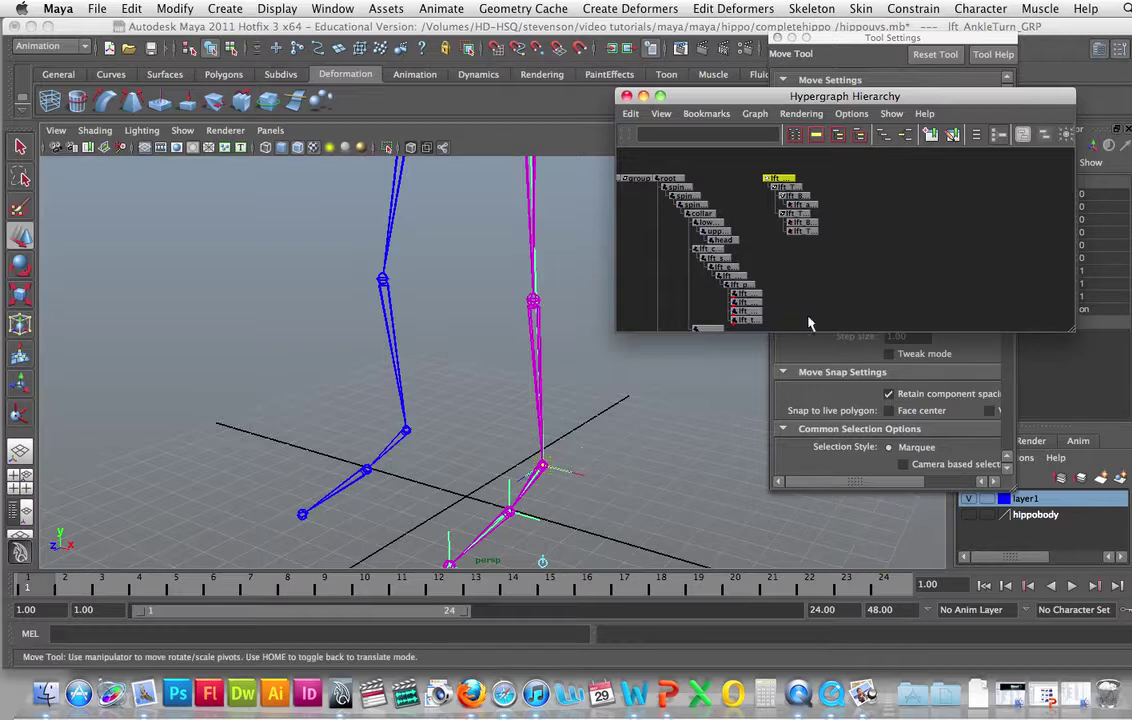